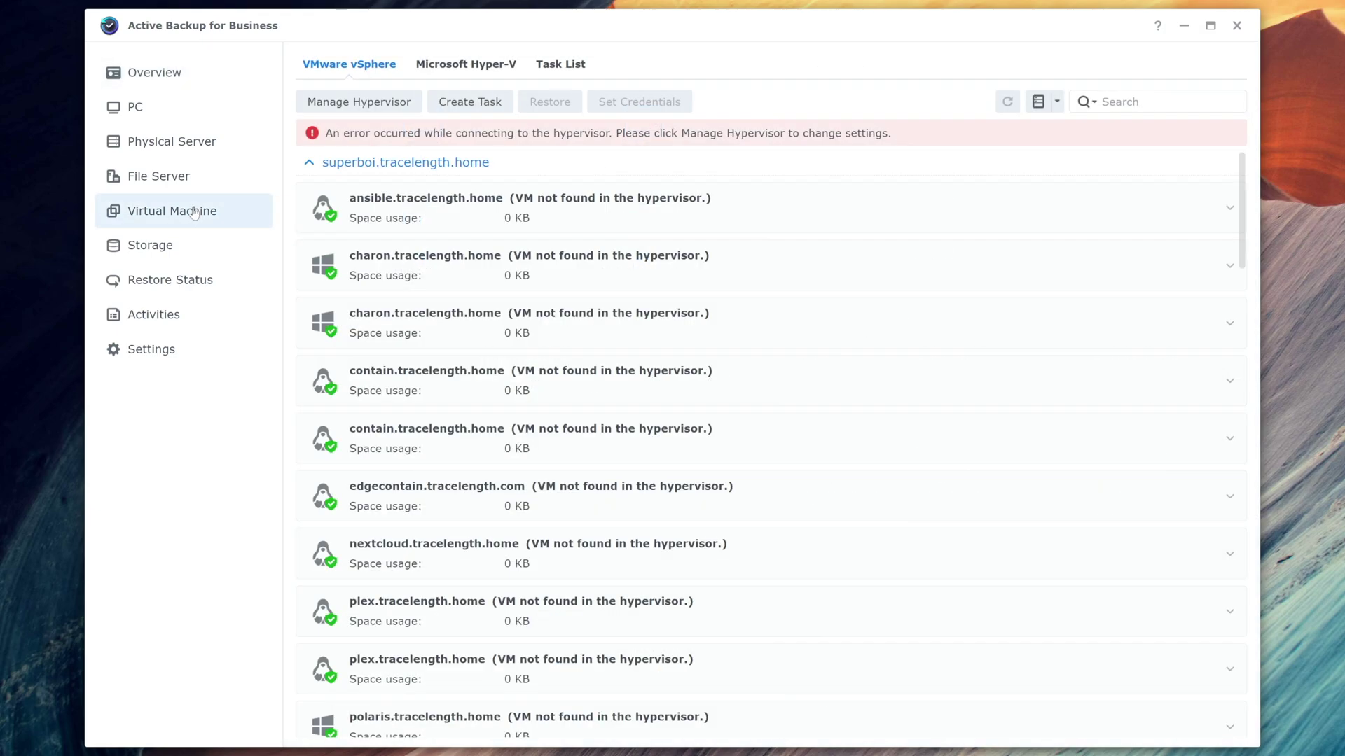
Step: Open the Active Backup Overview, then scroll down to Transmission Trends and back to the top
{"action": "left_click", "coordinate": [135, 106]}
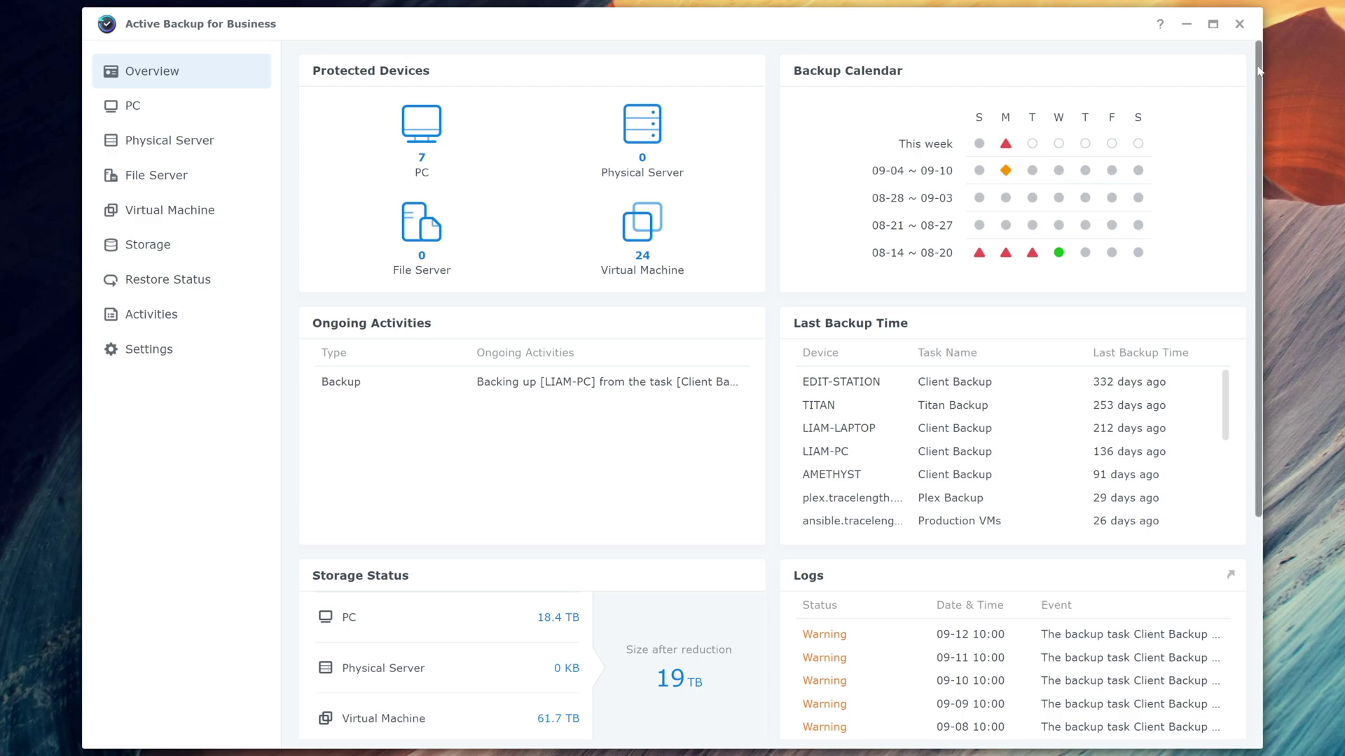
{"action": "left_click_drag", "start_coordinate": [1259, 70], "coordinate": [1257, 332]}
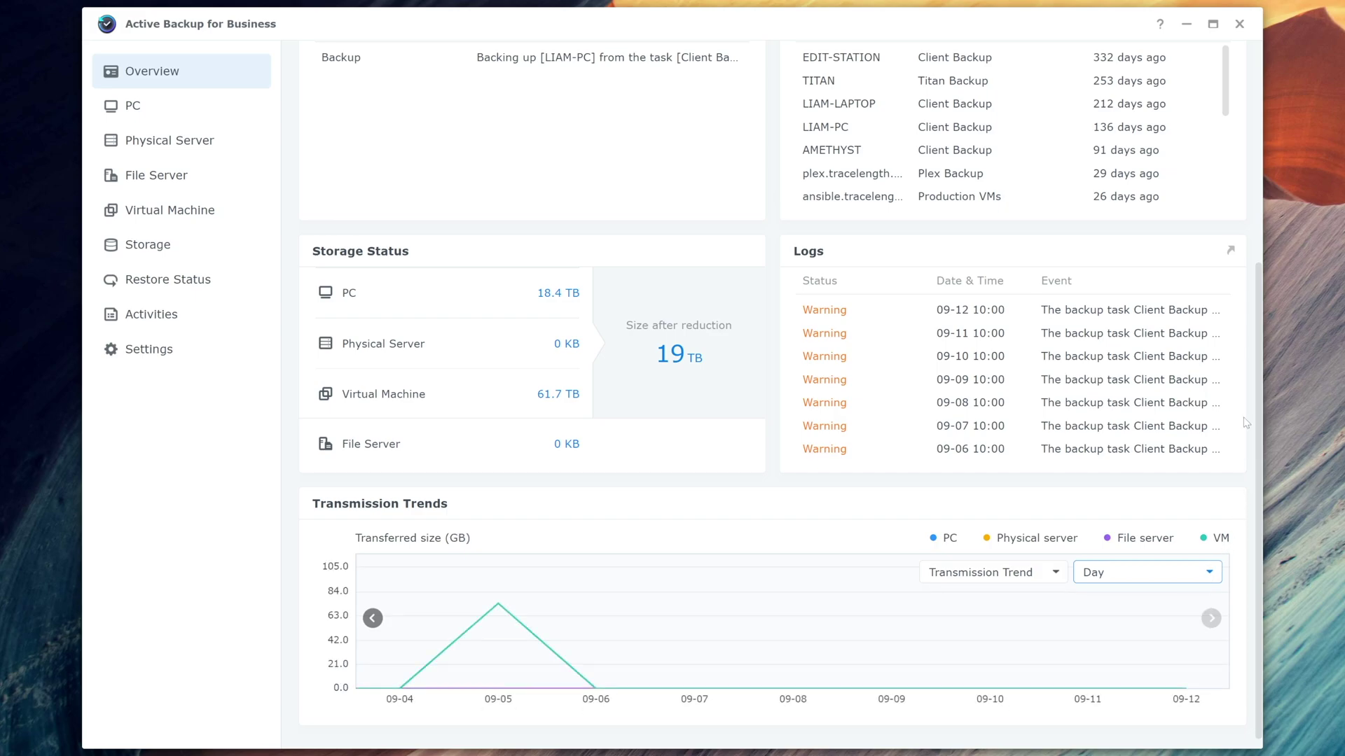
{"action": "left_click_drag", "start_coordinate": [1257, 357], "coordinate": [1246, 107]}
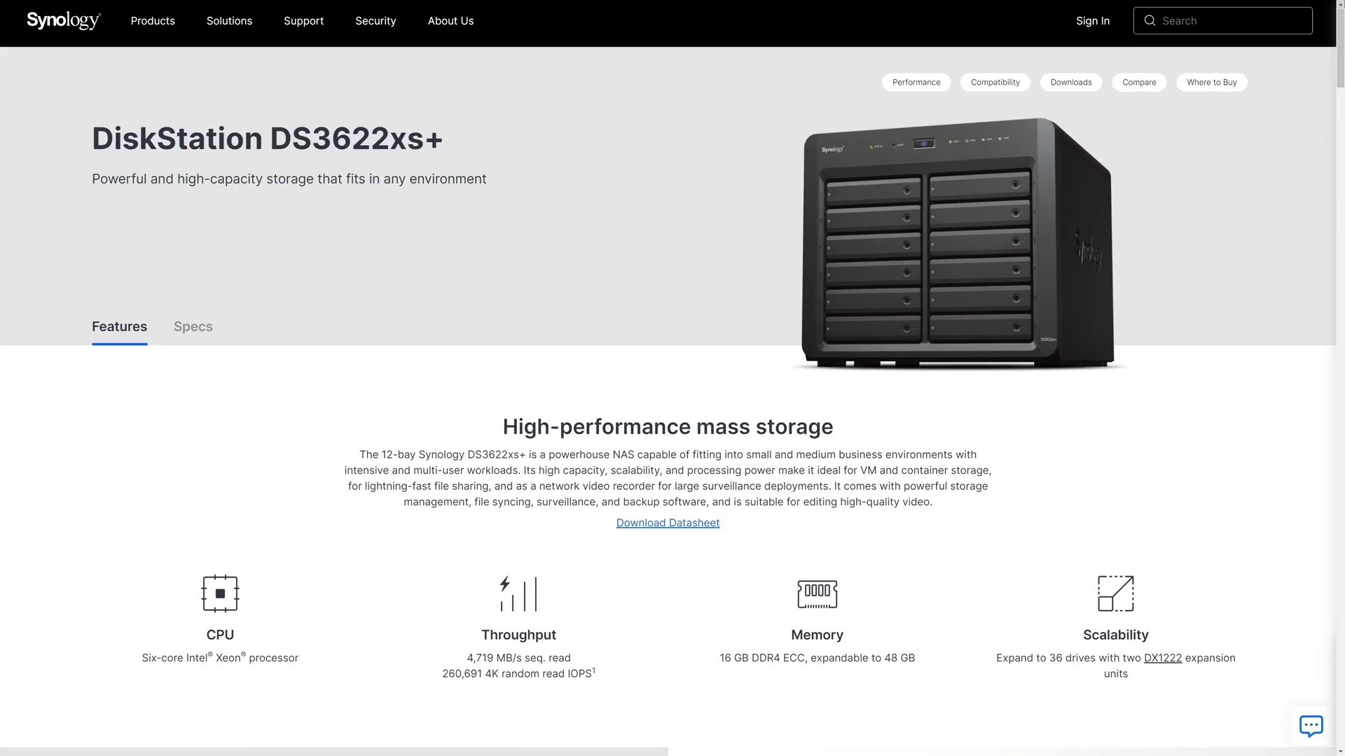
Step: Scroll through the DS3622xs+ Features section covering CPU, throughput, memory and scalability
{"action": "scroll", "coordinate": [672, 378], "scroll_direction": "down", "scroll_amount": 1}
{"action": "scroll", "coordinate": [672, 378], "scroll_direction": "down", "scroll_amount": 2}
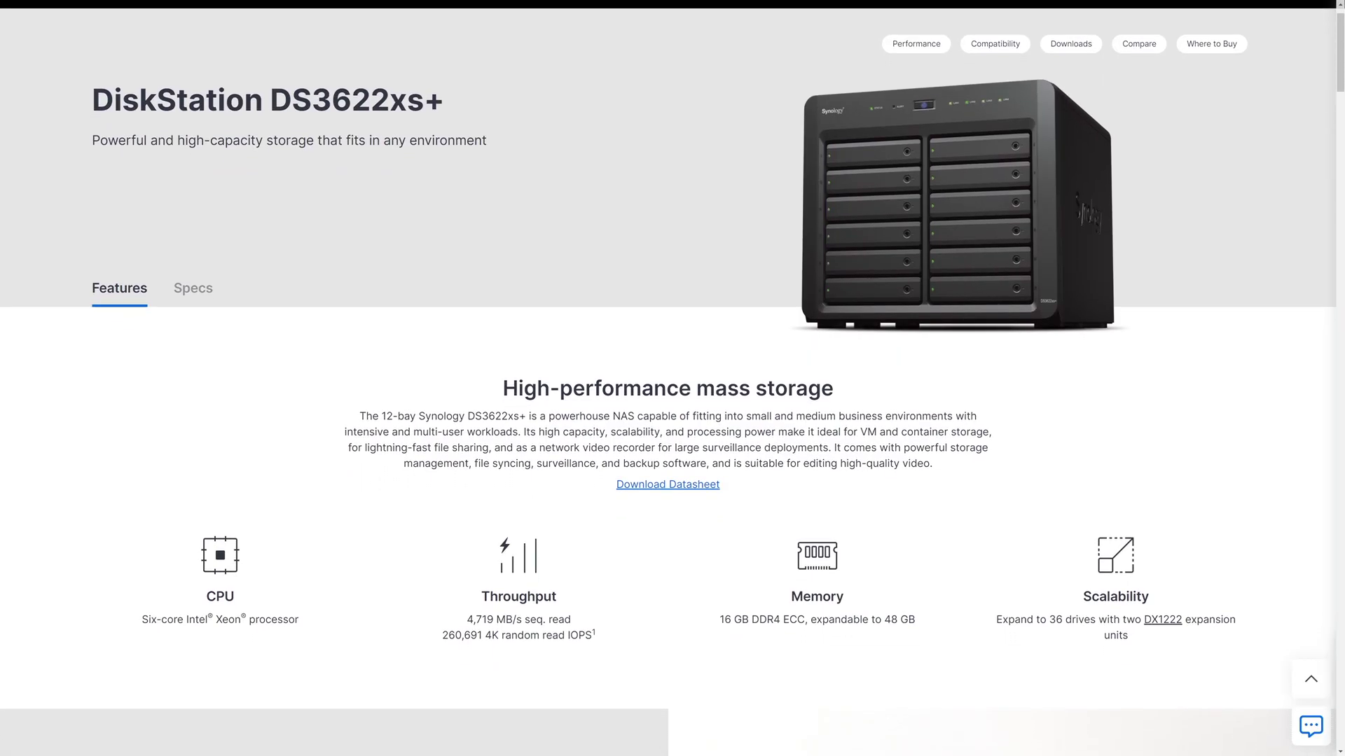
{"action": "scroll", "coordinate": [672, 378], "scroll_direction": "down", "scroll_amount": 2}
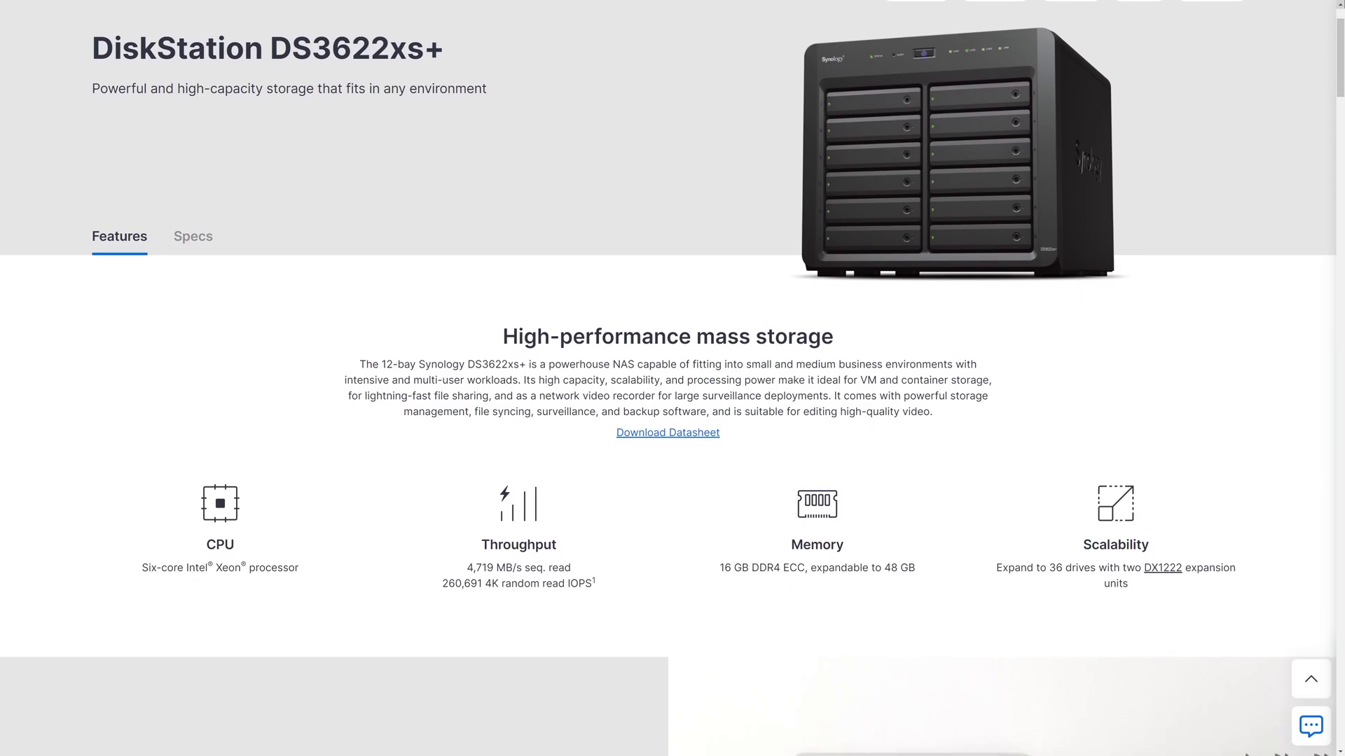
{"action": "scroll", "coordinate": [672, 378], "scroll_direction": "down", "scroll_amount": 2}
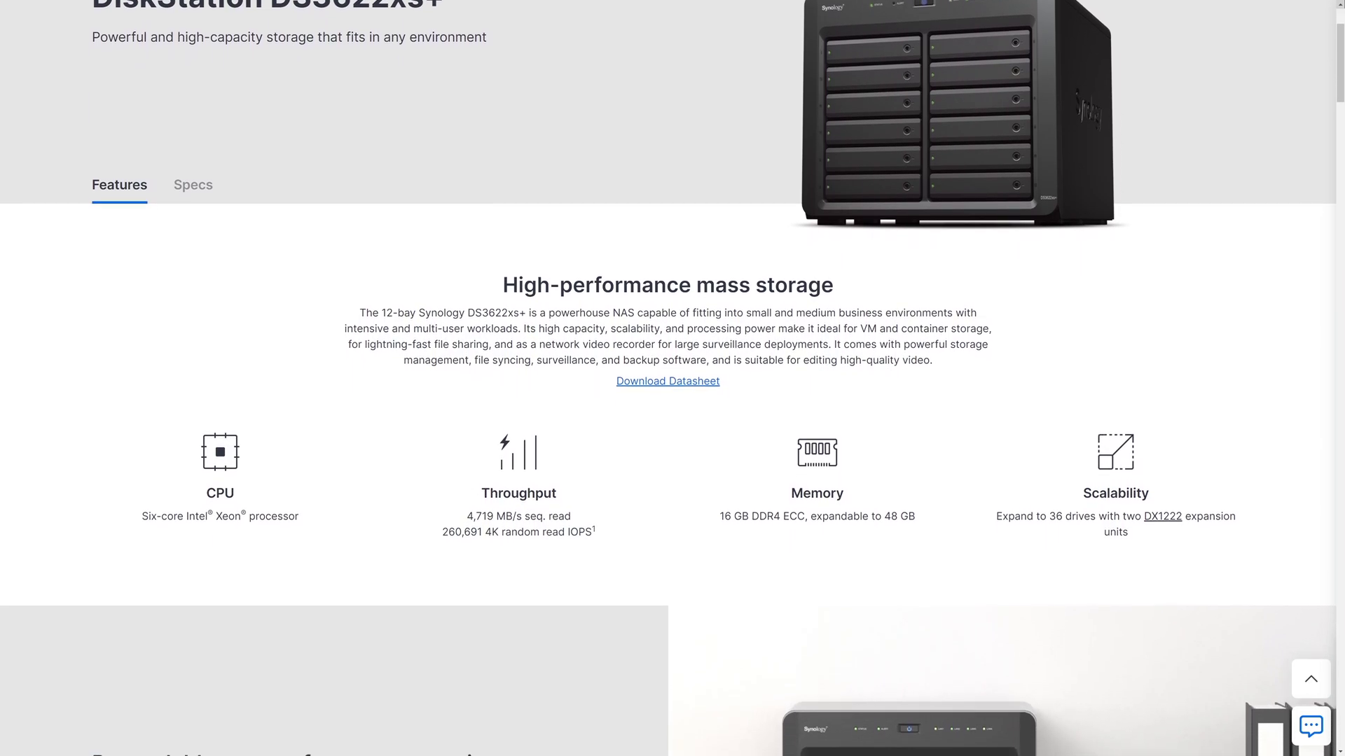
{"action": "scroll", "coordinate": [673, 378], "scroll_direction": "down", "scroll_amount": 2}
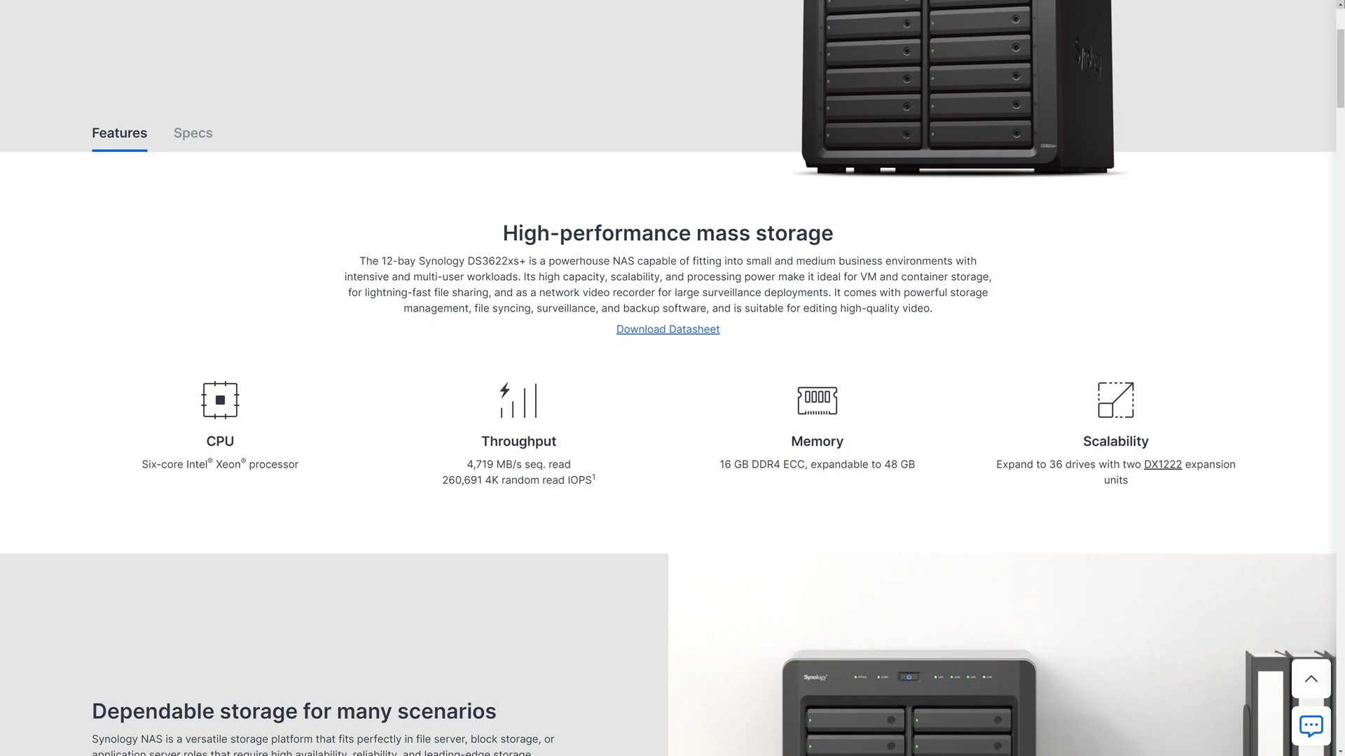
{"action": "scroll", "coordinate": [673, 378], "scroll_direction": "down", "scroll_amount": 2}
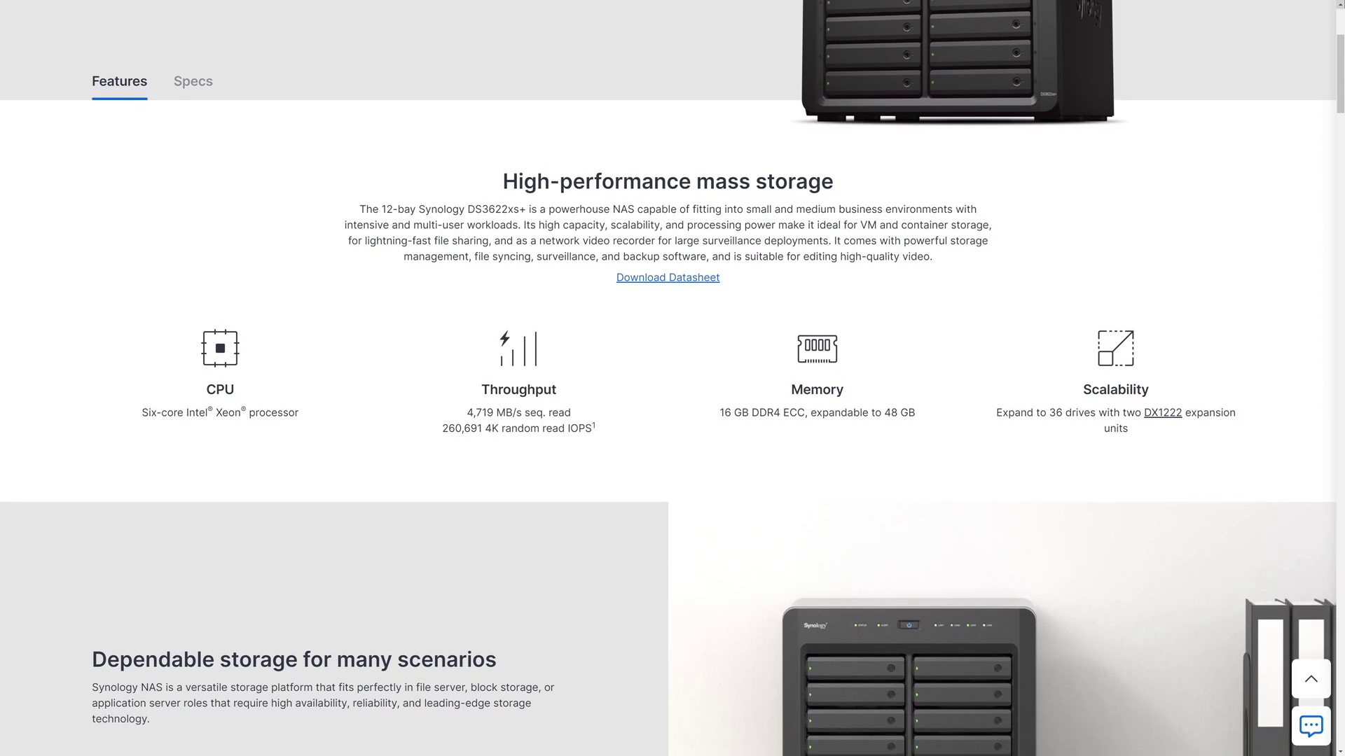
{"action": "scroll", "coordinate": [672, 378], "scroll_direction": "down", "scroll_amount": 2}
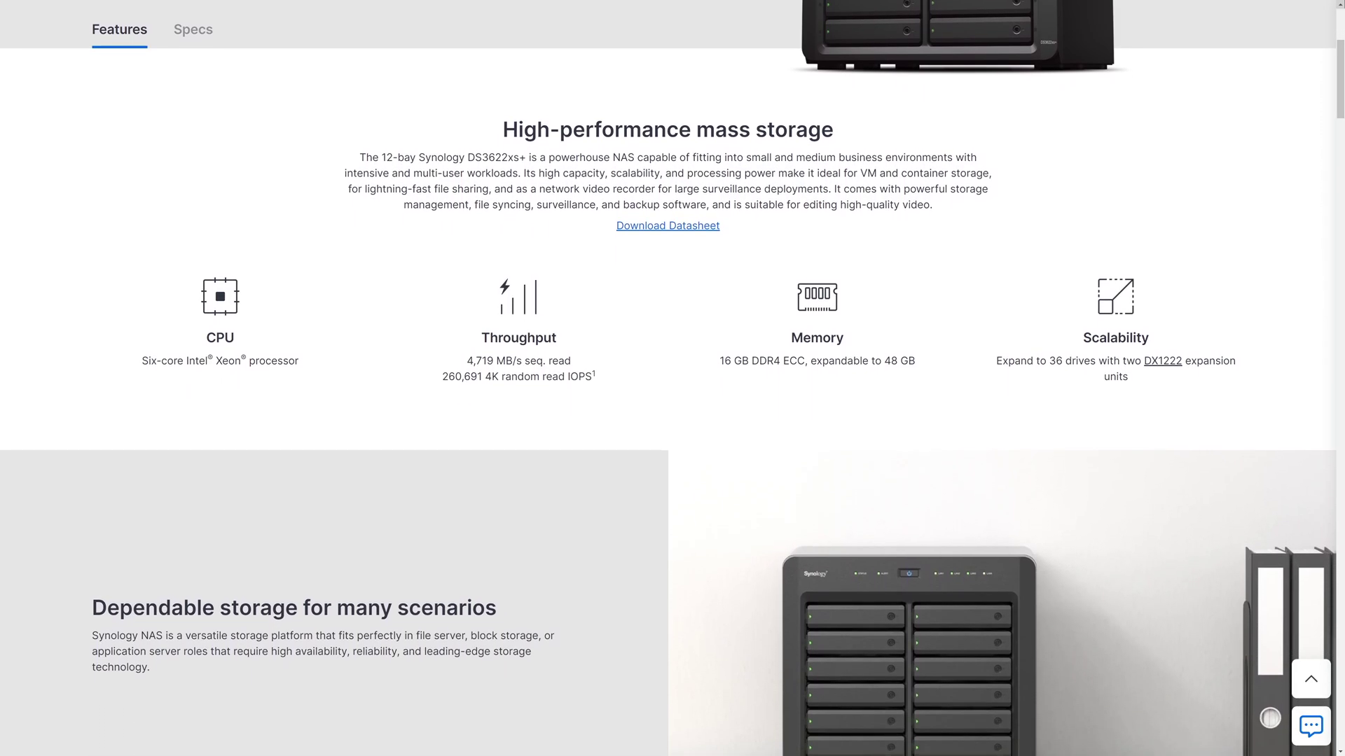
{"action": "scroll", "coordinate": [672, 378], "scroll_direction": "down", "scroll_amount": 2}
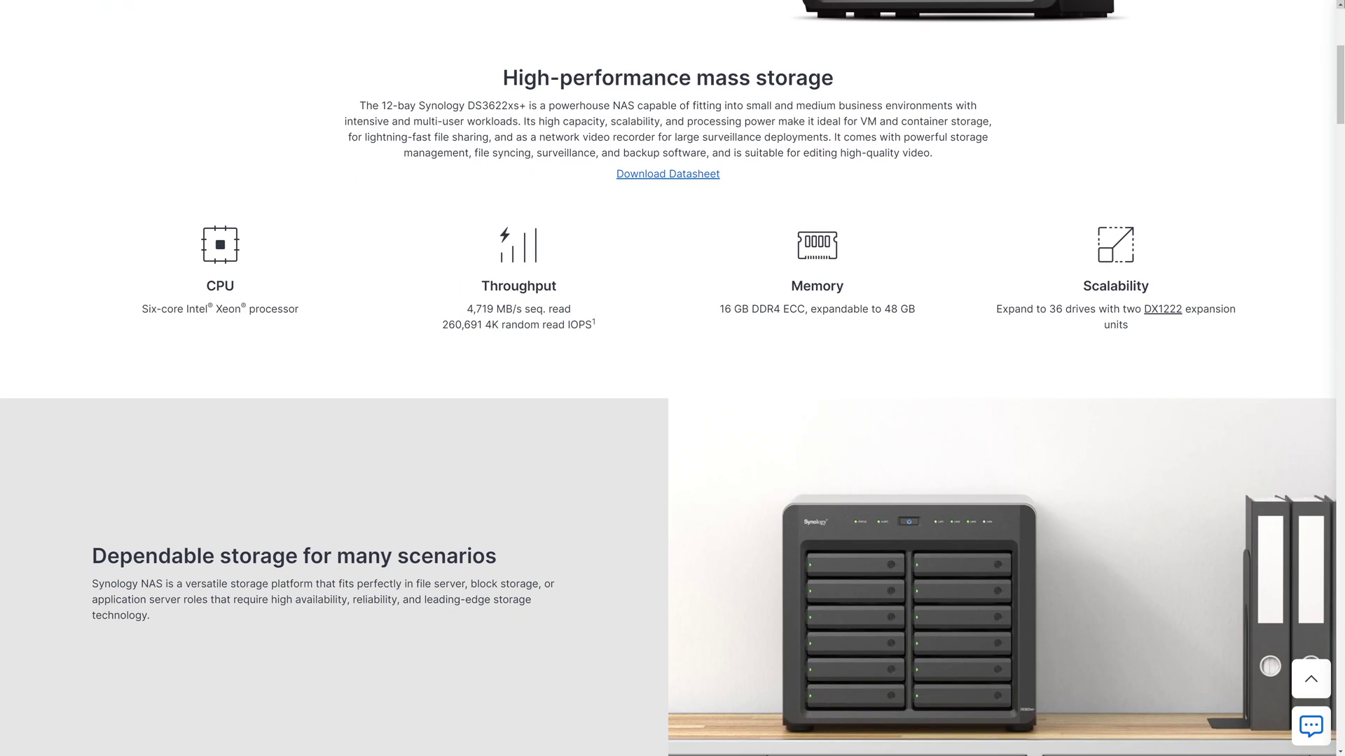
{"action": "scroll", "coordinate": [673, 378], "scroll_direction": "down", "scroll_amount": 2}
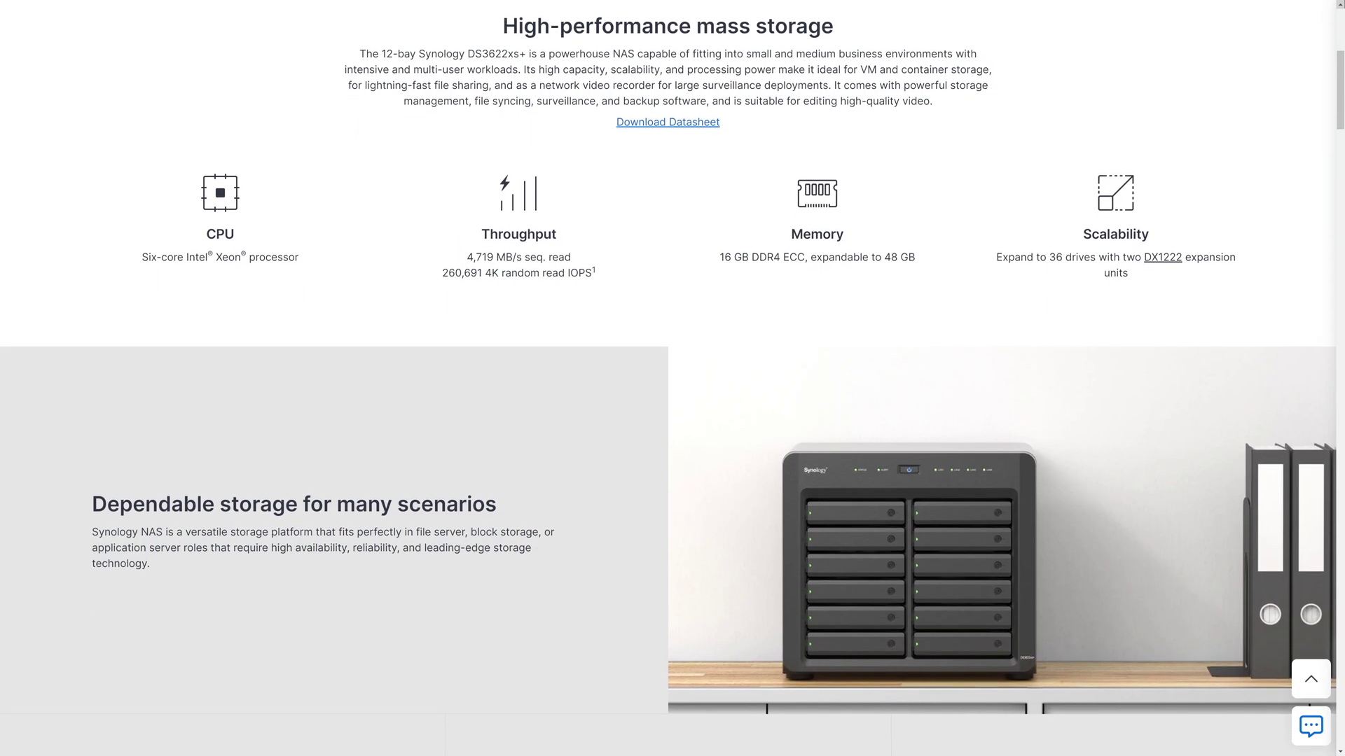
{"action": "scroll", "coordinate": [673, 379], "scroll_direction": "down", "scroll_amount": 2}
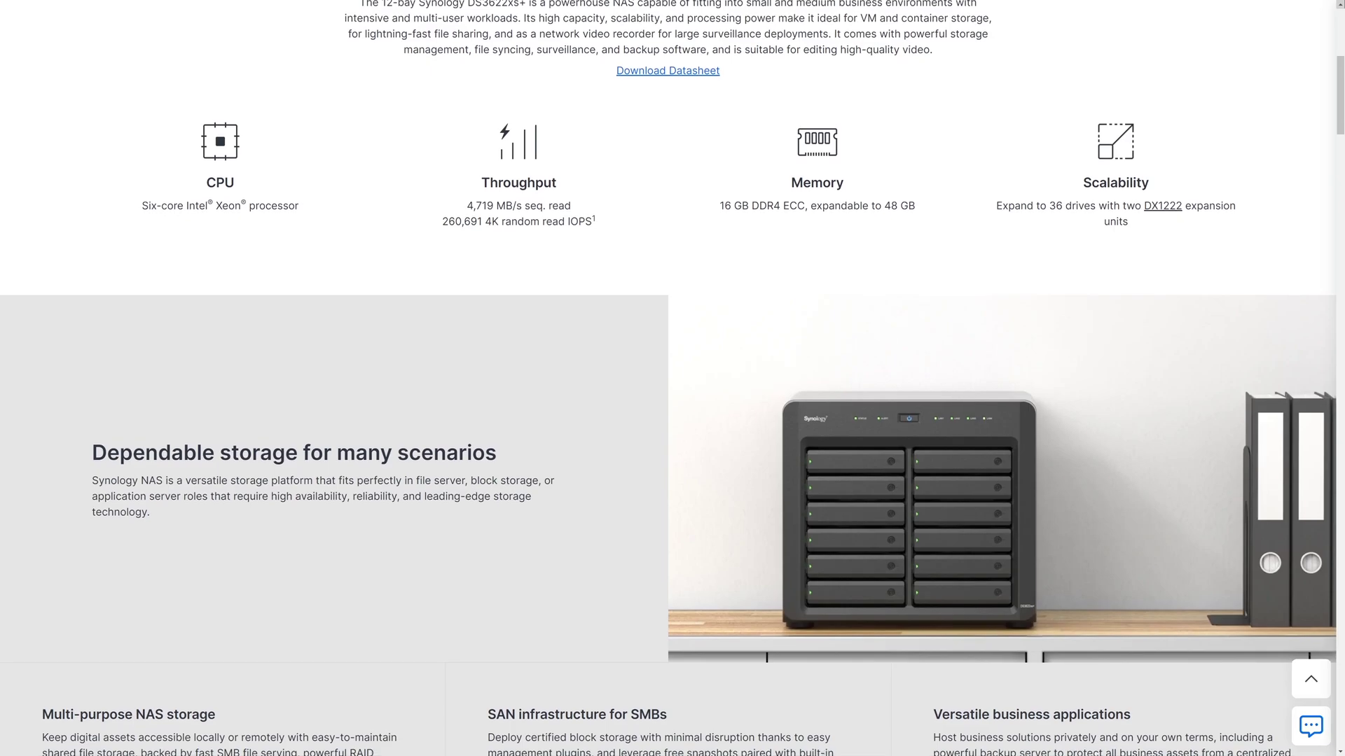
{"action": "scroll", "coordinate": [672, 379], "scroll_direction": "down", "scroll_amount": 2}
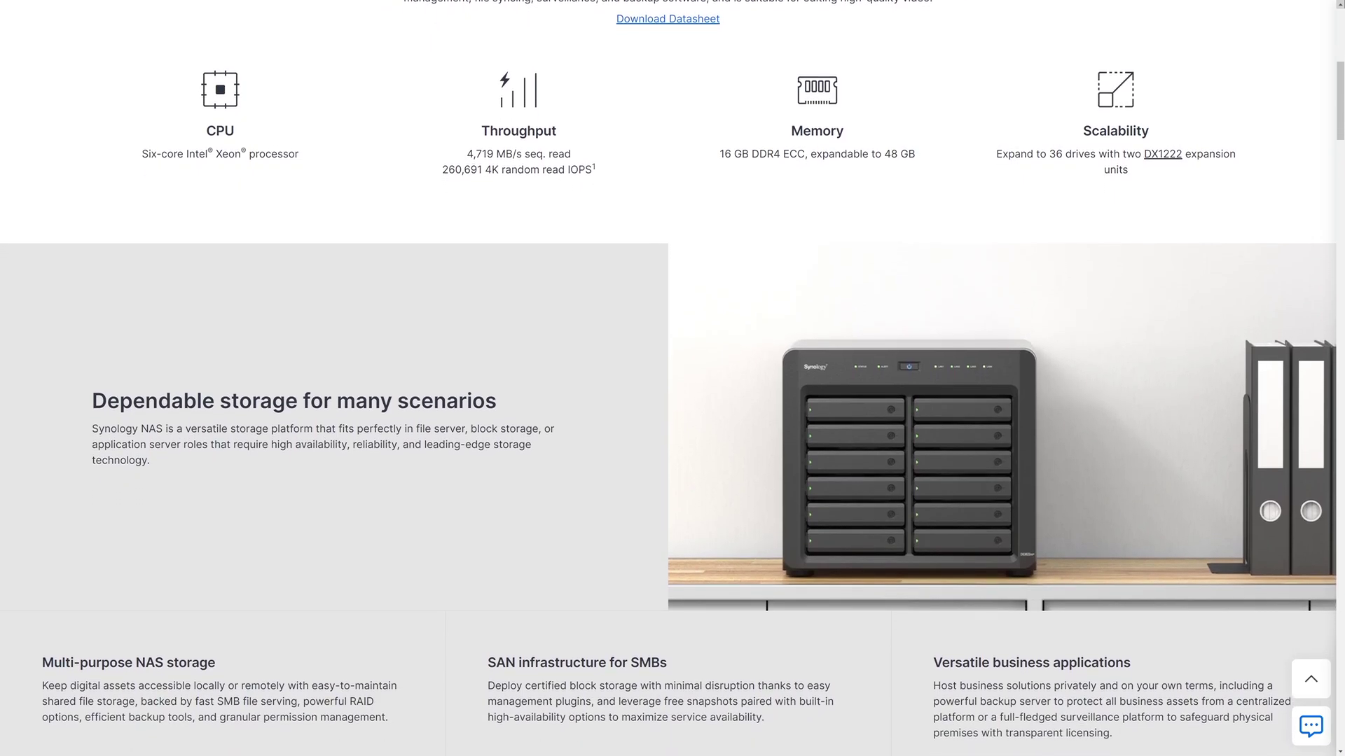
{"action": "scroll", "coordinate": [673, 378], "scroll_direction": "down", "scroll_amount": 1}
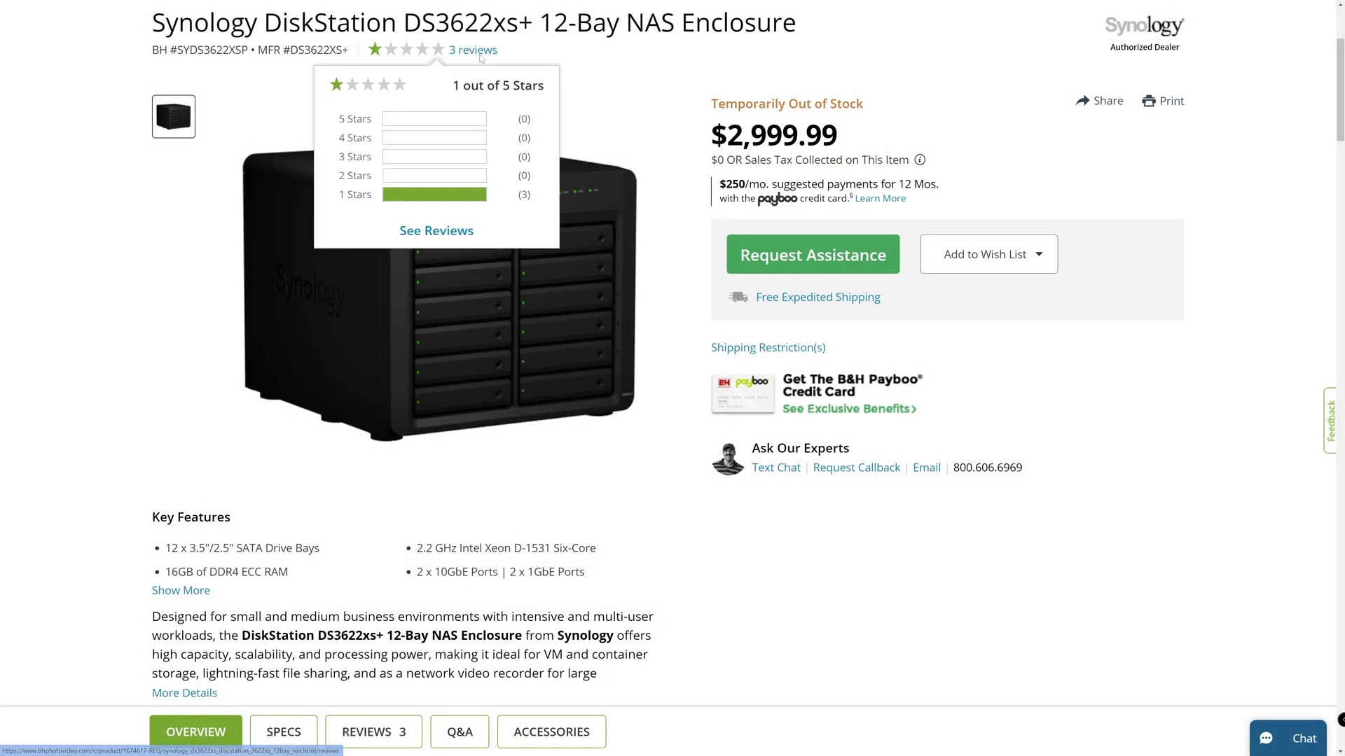
Step: Open the DS3622xs+ Reviews tab and scroll through the one-star drive-compatibility complaints
{"action": "left_click", "coordinate": [444, 229]}
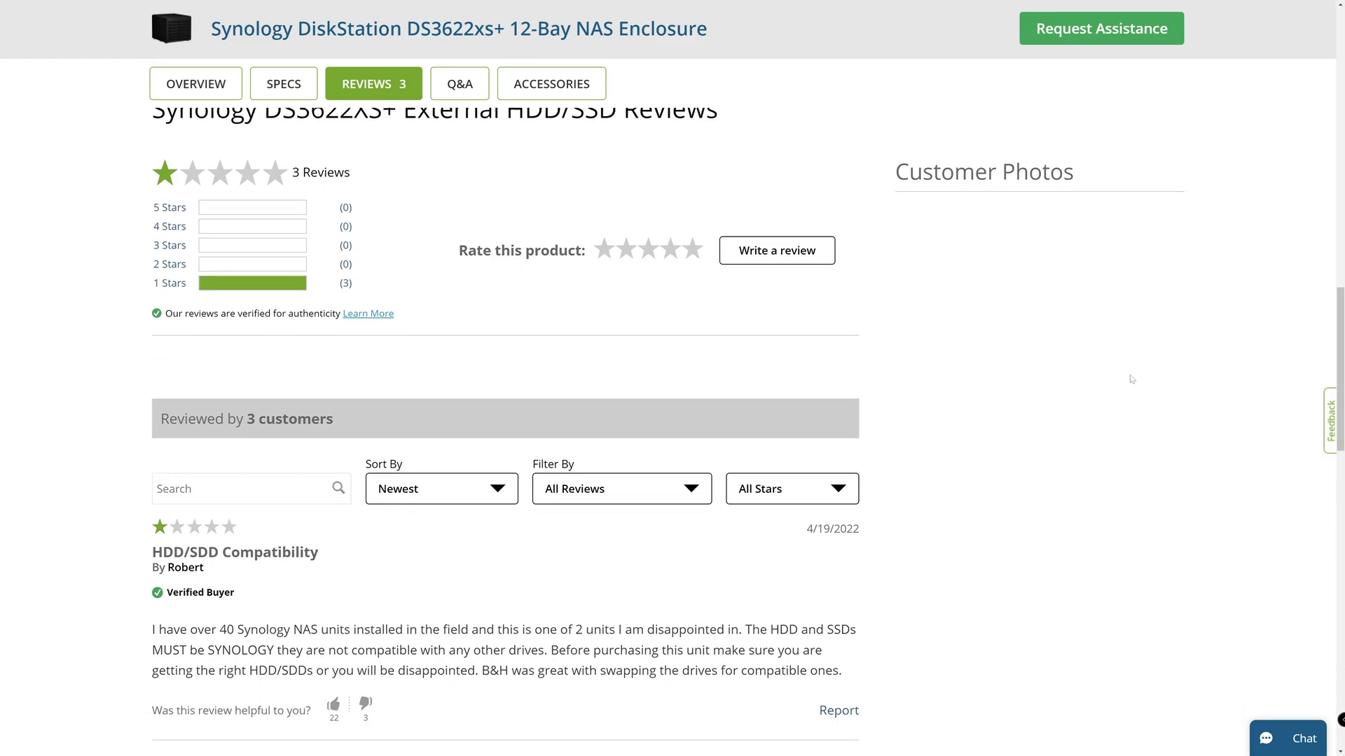
{"action": "scroll", "coordinate": [1132, 379], "scroll_direction": "down", "scroll_amount": 4}
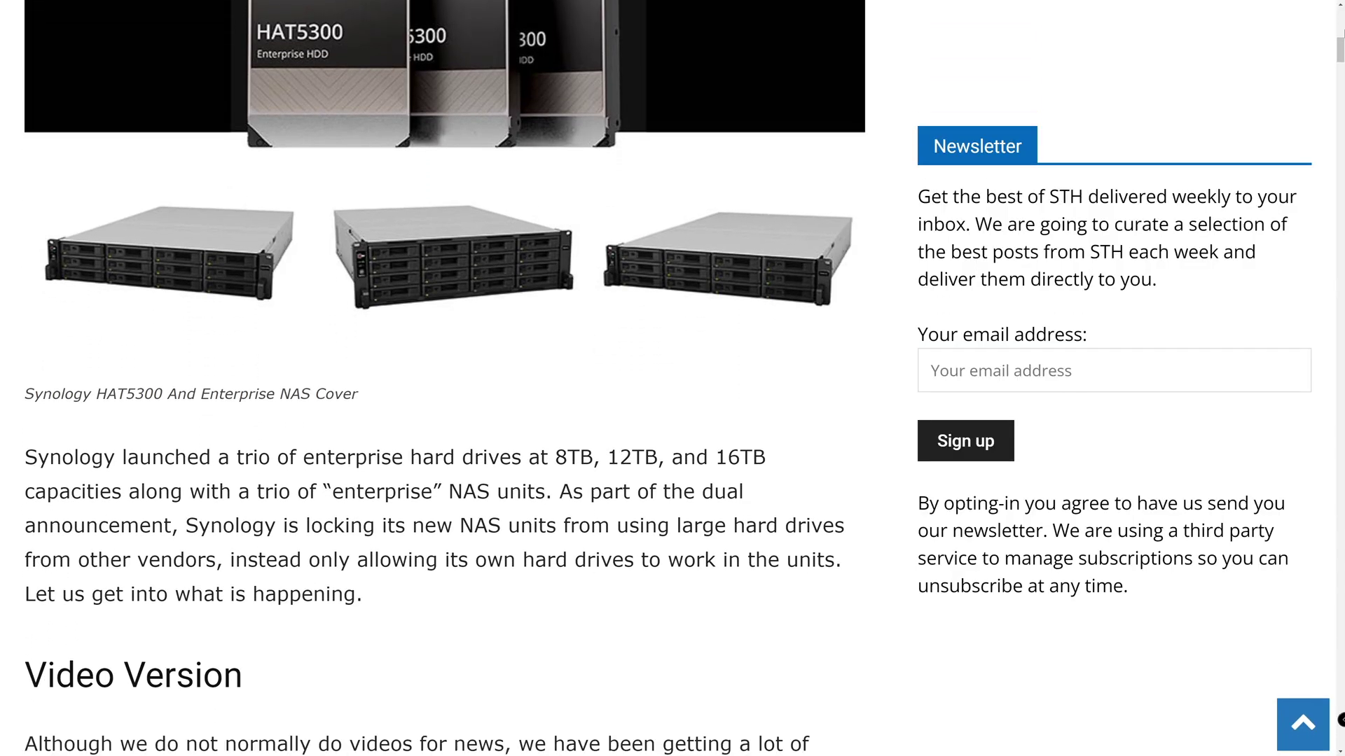
{"action": "scroll", "coordinate": [433, 371], "scroll_direction": "down", "scroll_amount": 2}
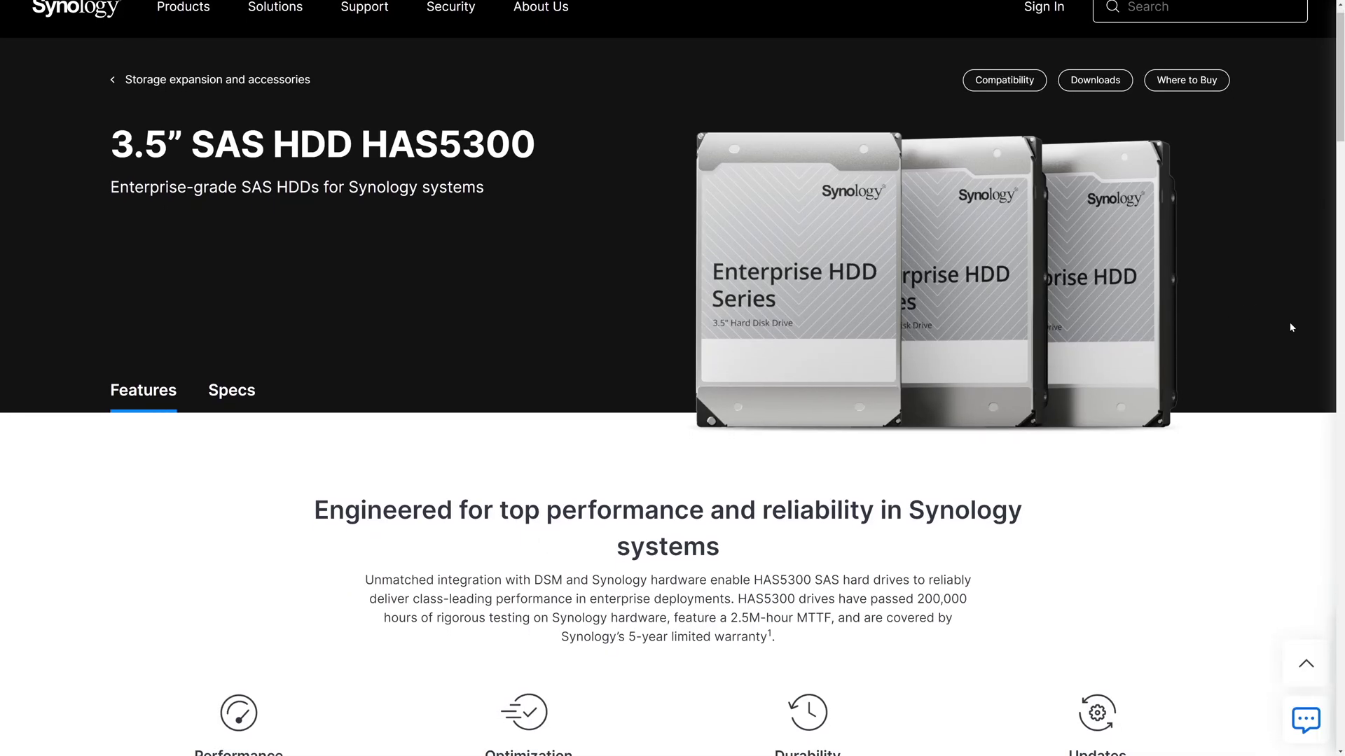
Step: Scroll the HAS5300 page to its 281 MB/s, 2.5M-hour MTTF highlights and Enterprise-ready section
{"action": "scroll", "coordinate": [1292, 327], "scroll_direction": "down", "scroll_amount": 1}
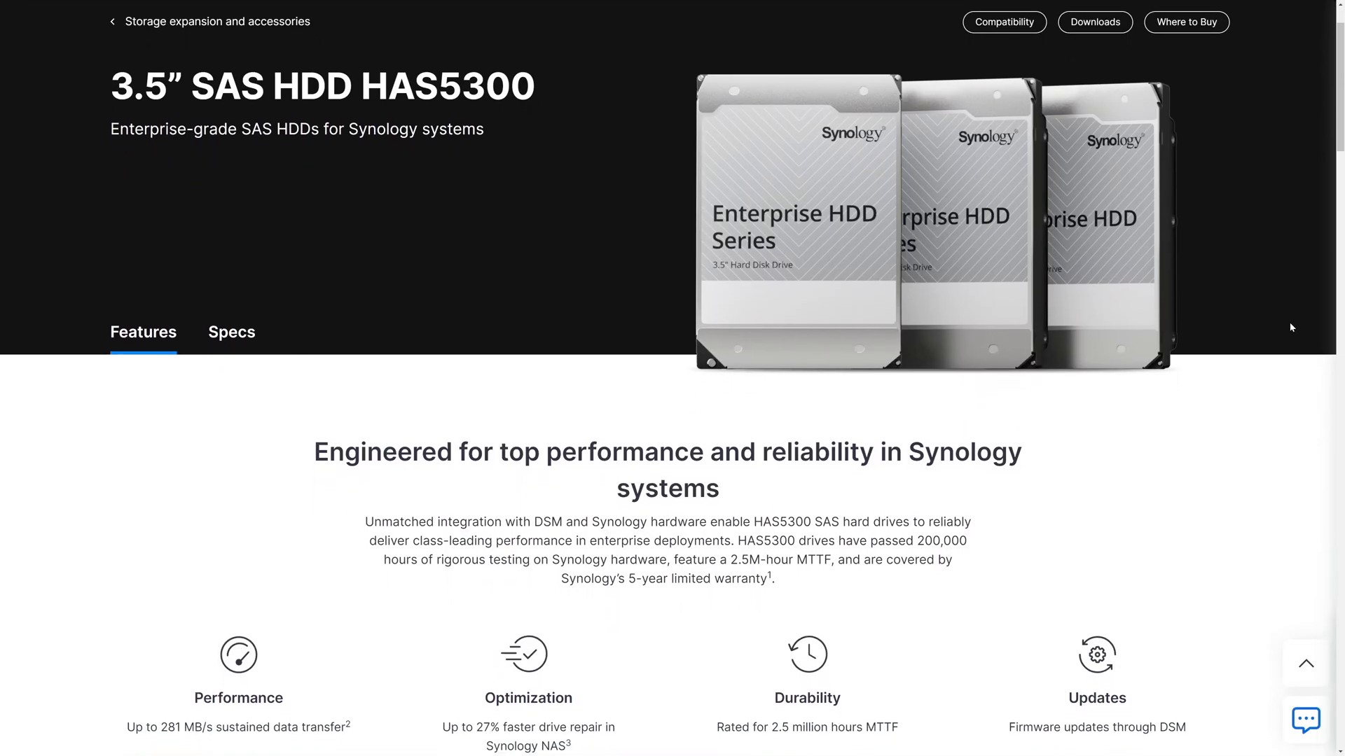
{"action": "scroll", "coordinate": [1292, 327], "scroll_direction": "down", "scroll_amount": 1}
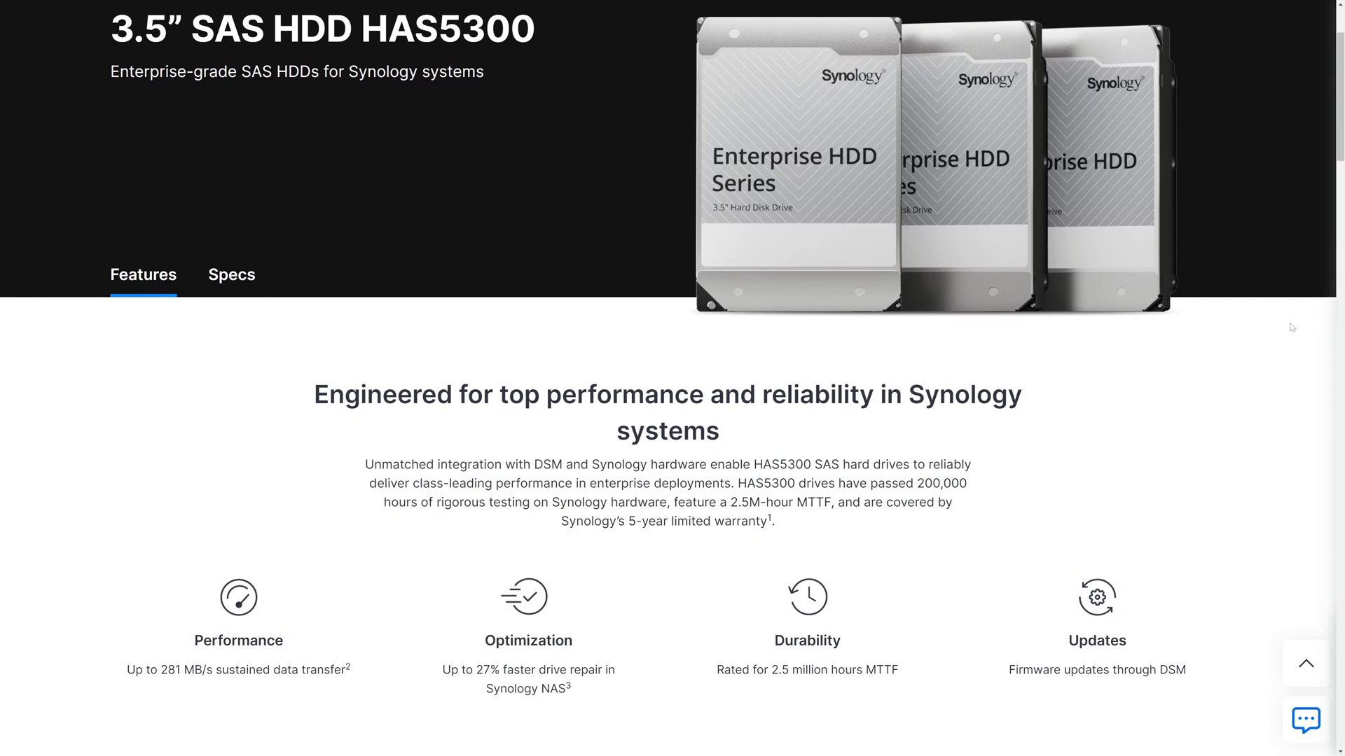
{"action": "scroll", "coordinate": [1292, 327], "scroll_direction": "down", "scroll_amount": 1}
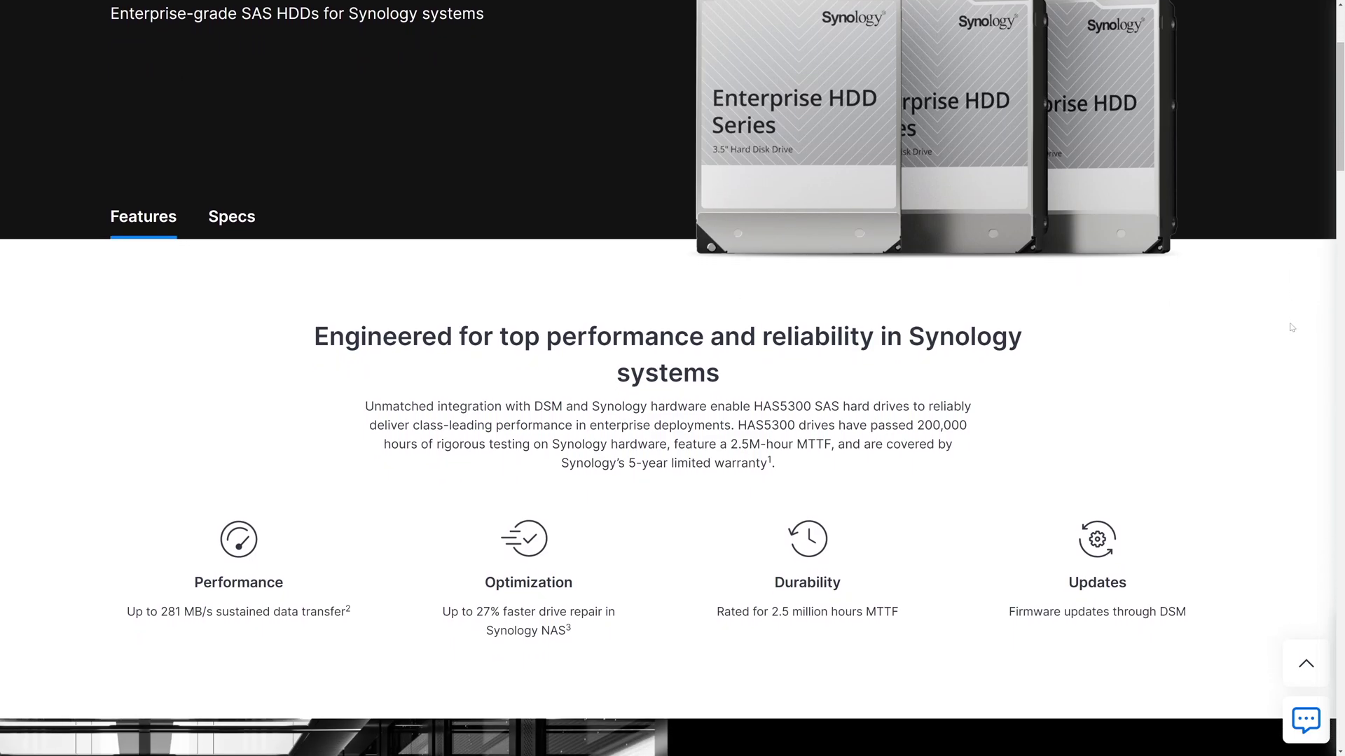
{"action": "scroll", "coordinate": [1292, 327], "scroll_direction": "down", "scroll_amount": 1}
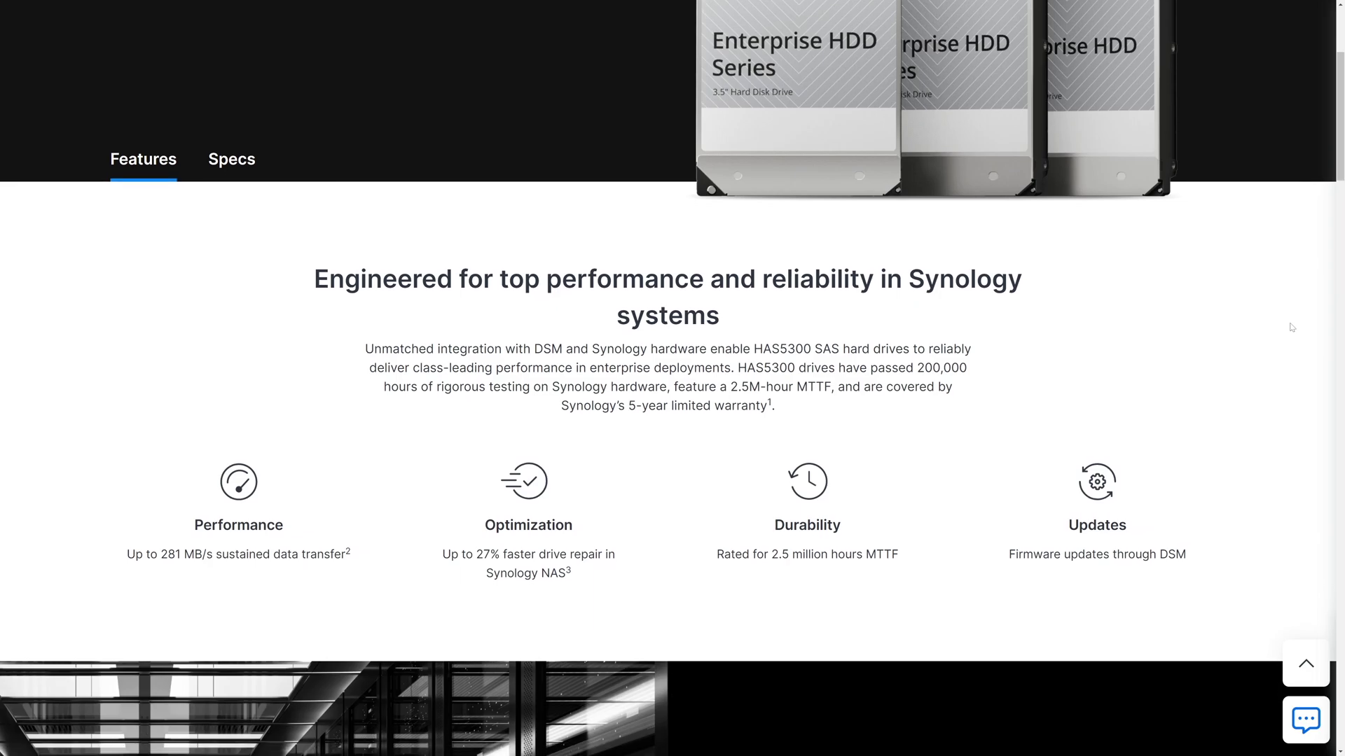
{"action": "scroll", "coordinate": [1292, 327], "scroll_direction": "down", "scroll_amount": 1}
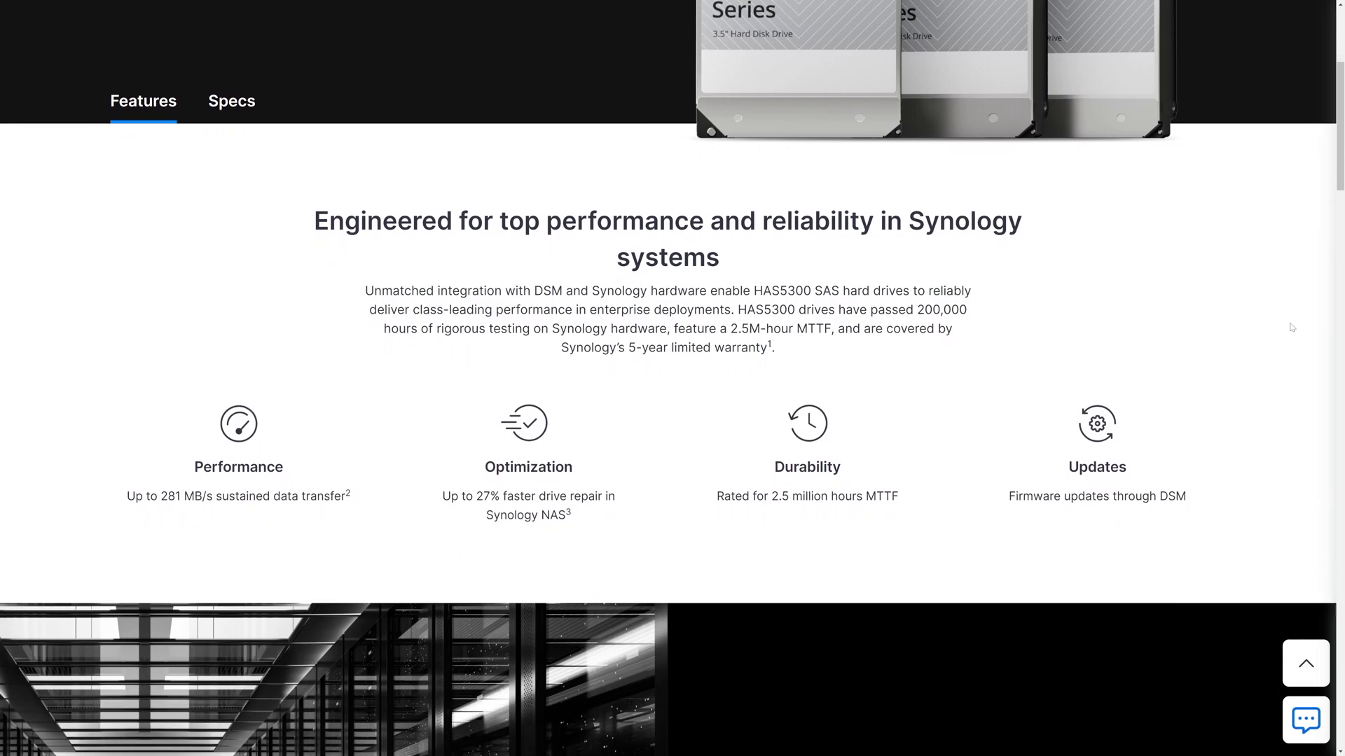
{"action": "scroll", "coordinate": [1292, 327], "scroll_direction": "down", "scroll_amount": 1}
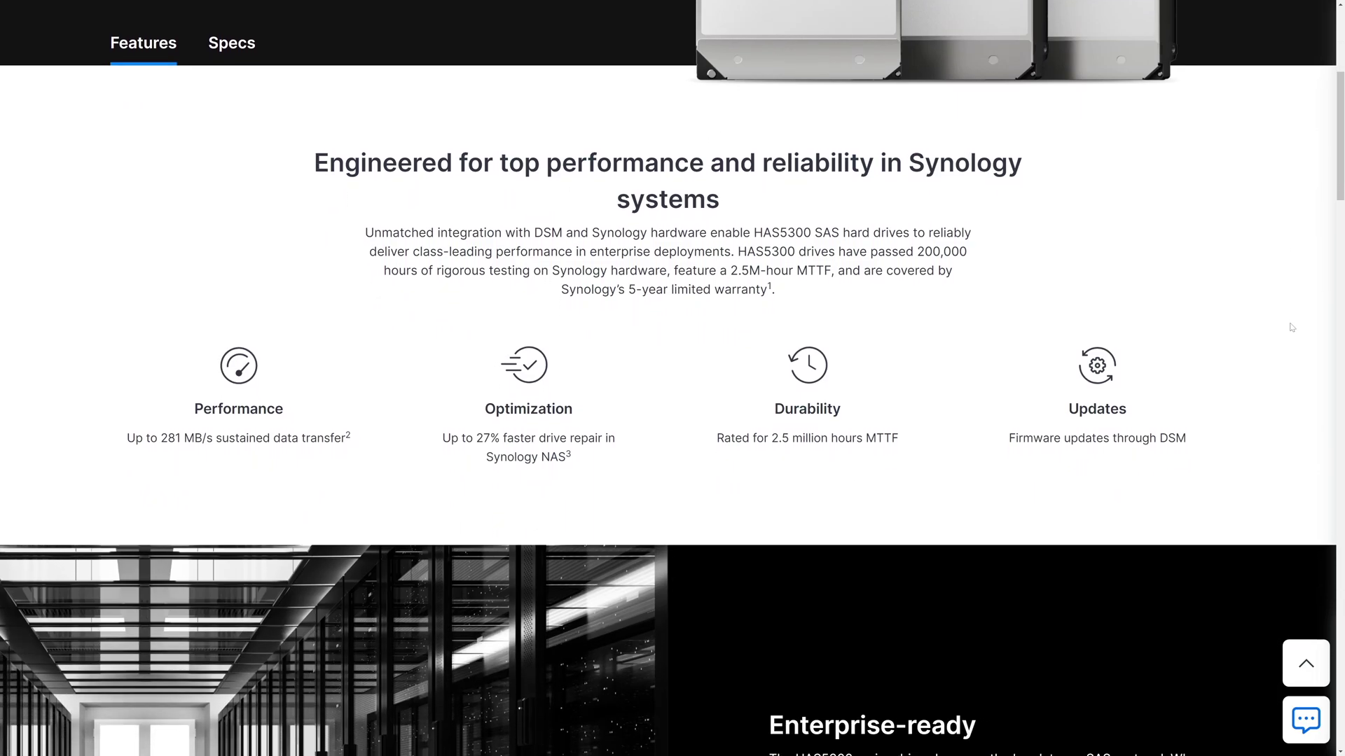
{"action": "scroll", "coordinate": [1292, 327], "scroll_direction": "down", "scroll_amount": 1}
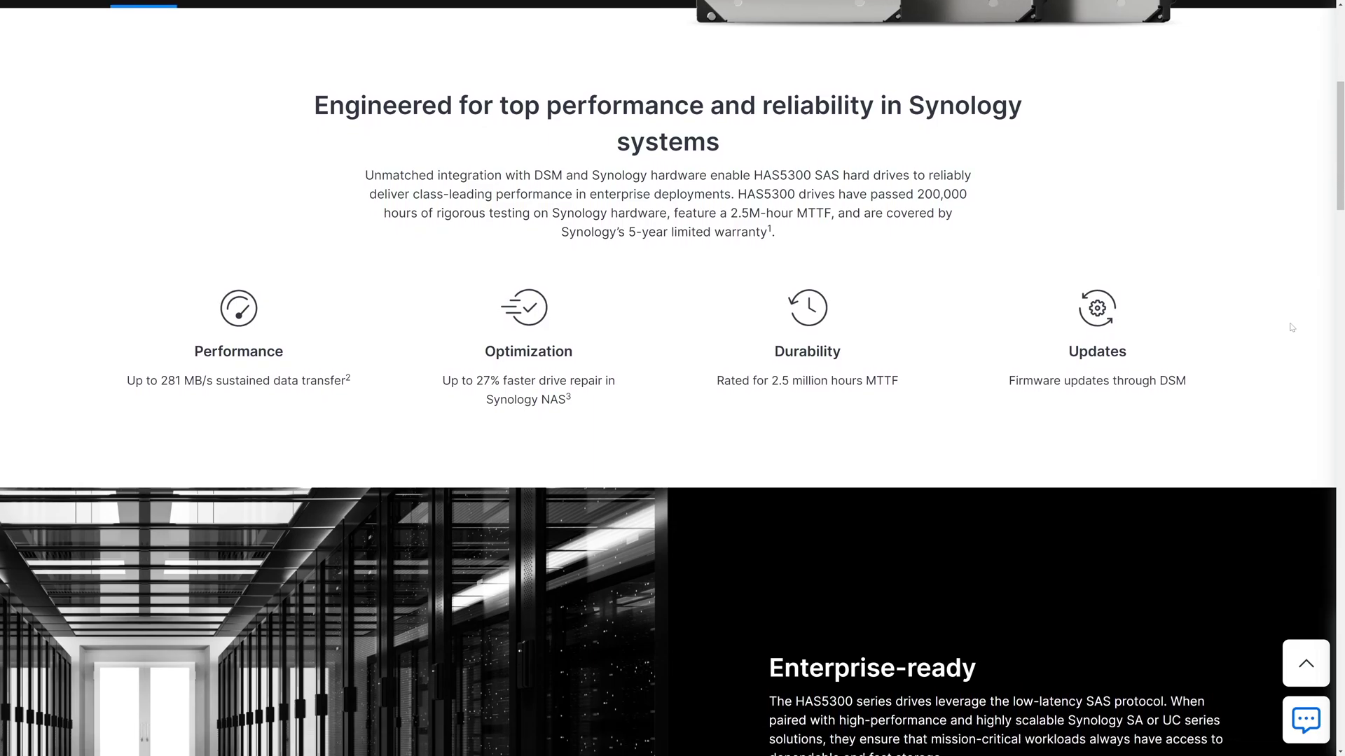
{"action": "scroll", "coordinate": [1292, 327], "scroll_direction": "down", "scroll_amount": 1}
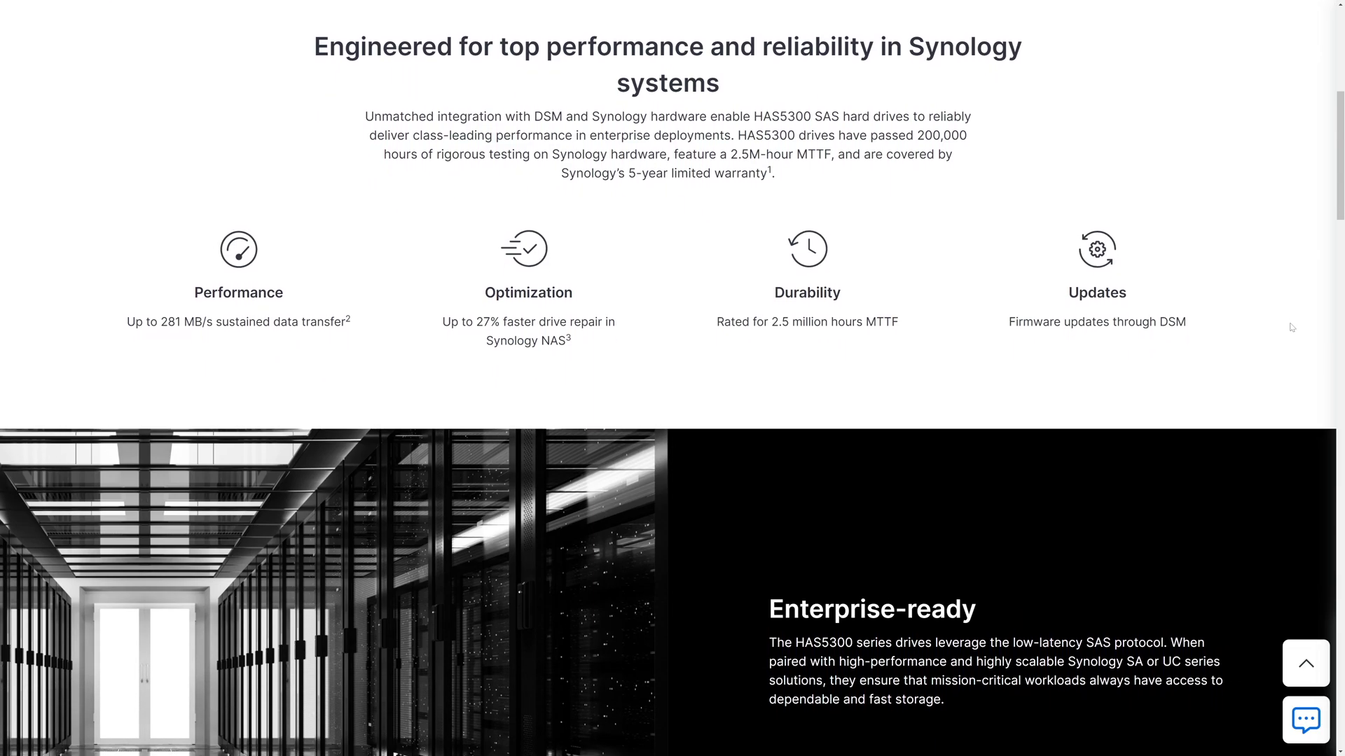
{"action": "scroll", "coordinate": [1292, 327], "scroll_direction": "down", "scroll_amount": 1}
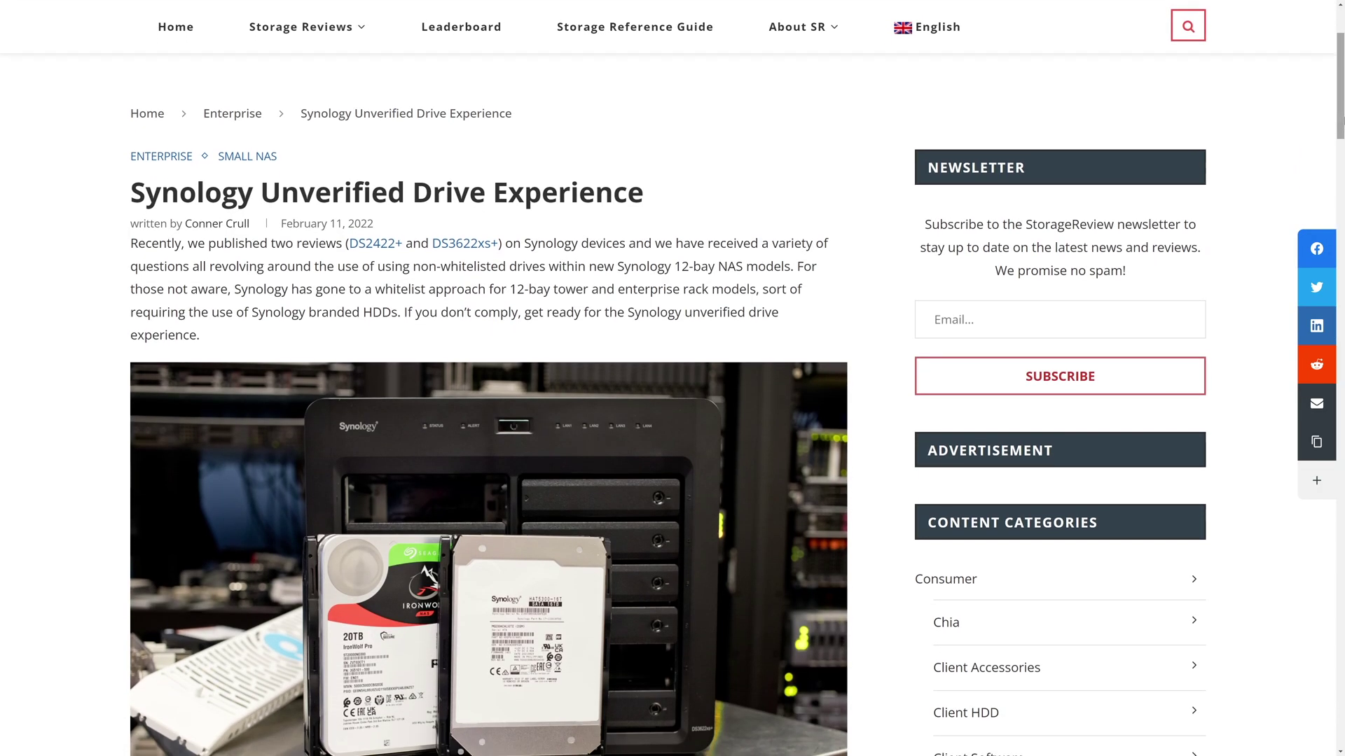
{"action": "scroll", "coordinate": [672, 379], "scroll_direction": "down", "scroll_amount": 1}
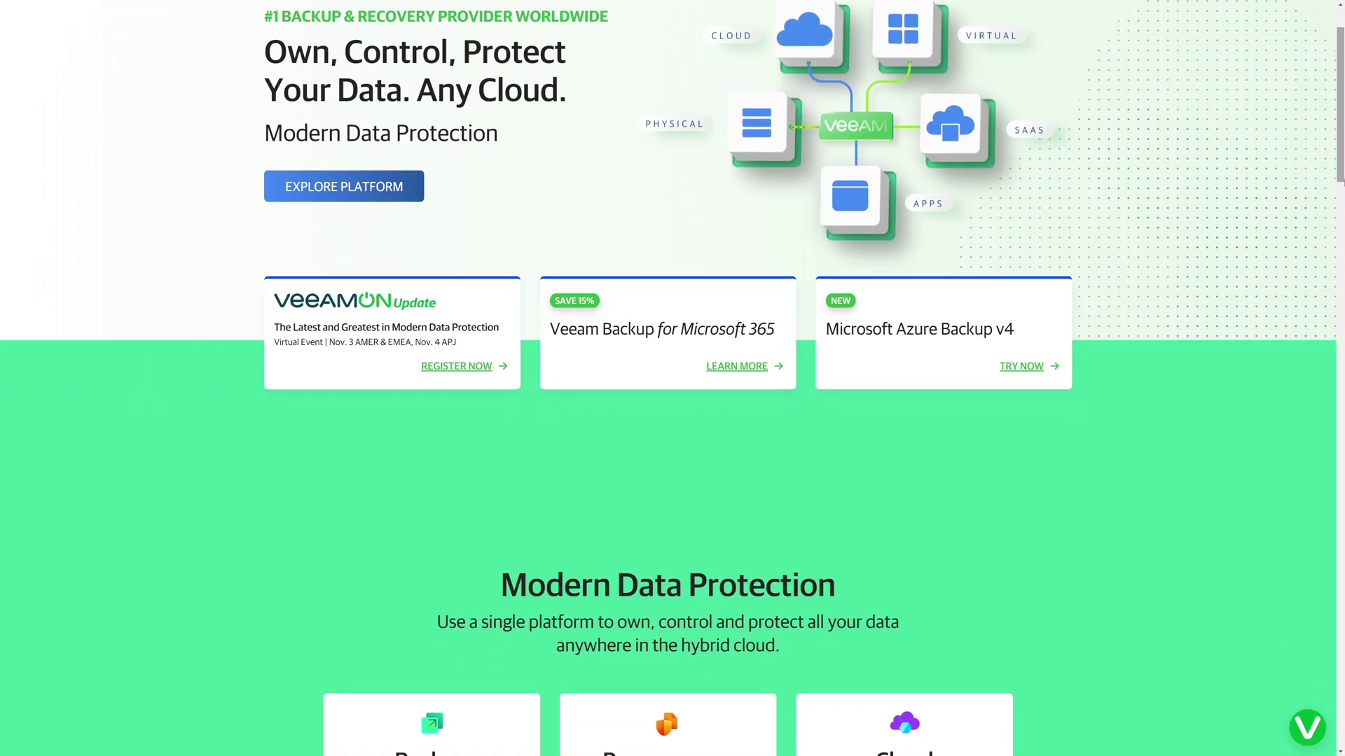
Step: Scroll down the Veeam homepage past its protected platforms, from AWS and VMware to Oracle Solaris
{"action": "scroll", "coordinate": [673, 379], "scroll_direction": "down", "scroll_amount": 4}
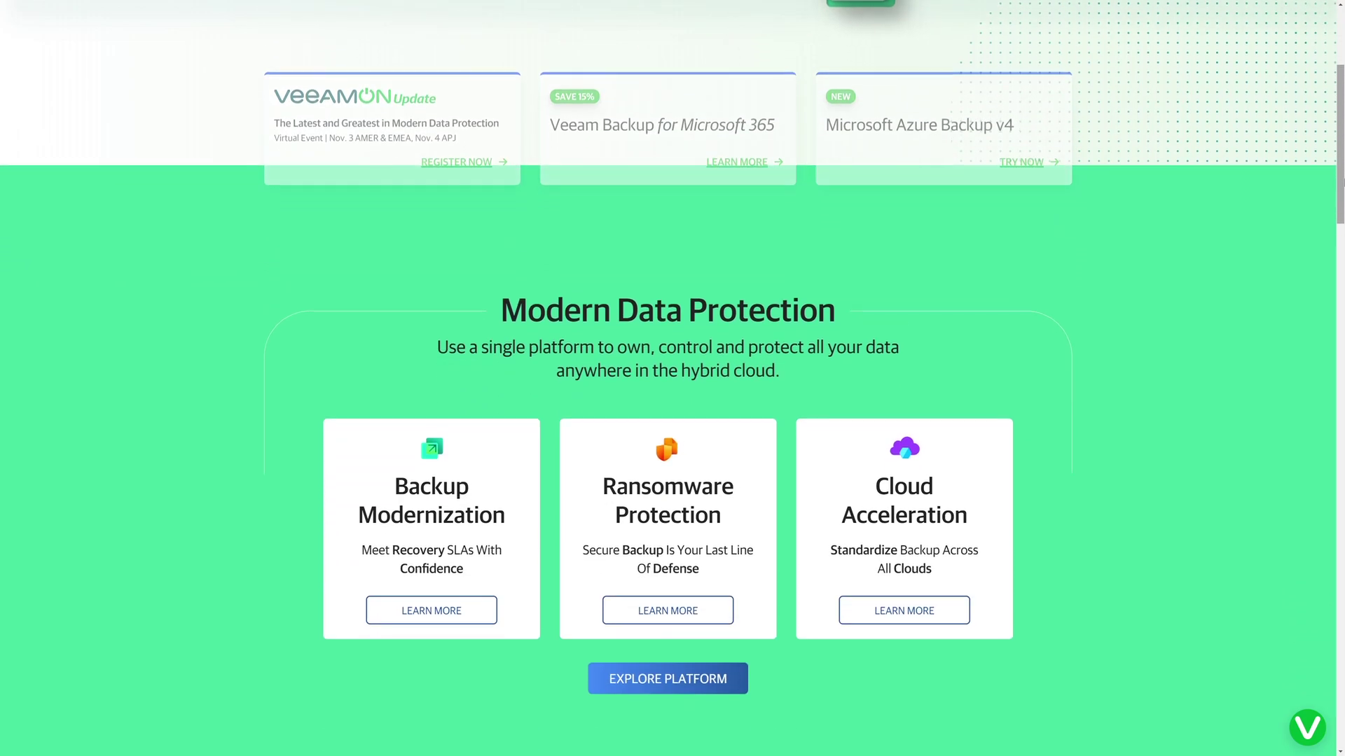
{"action": "scroll", "coordinate": [673, 379], "scroll_direction": "down", "scroll_amount": 3}
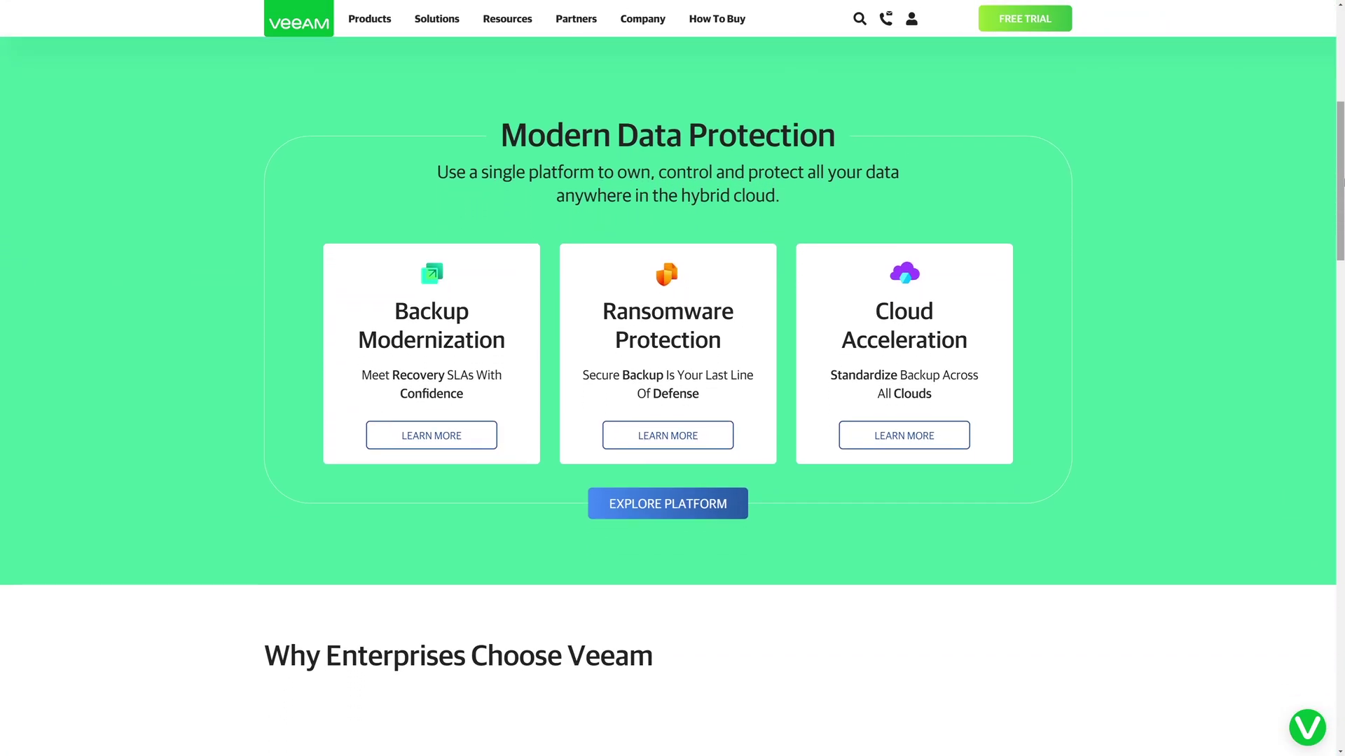
{"action": "scroll", "coordinate": [672, 378], "scroll_direction": "down", "scroll_amount": 3}
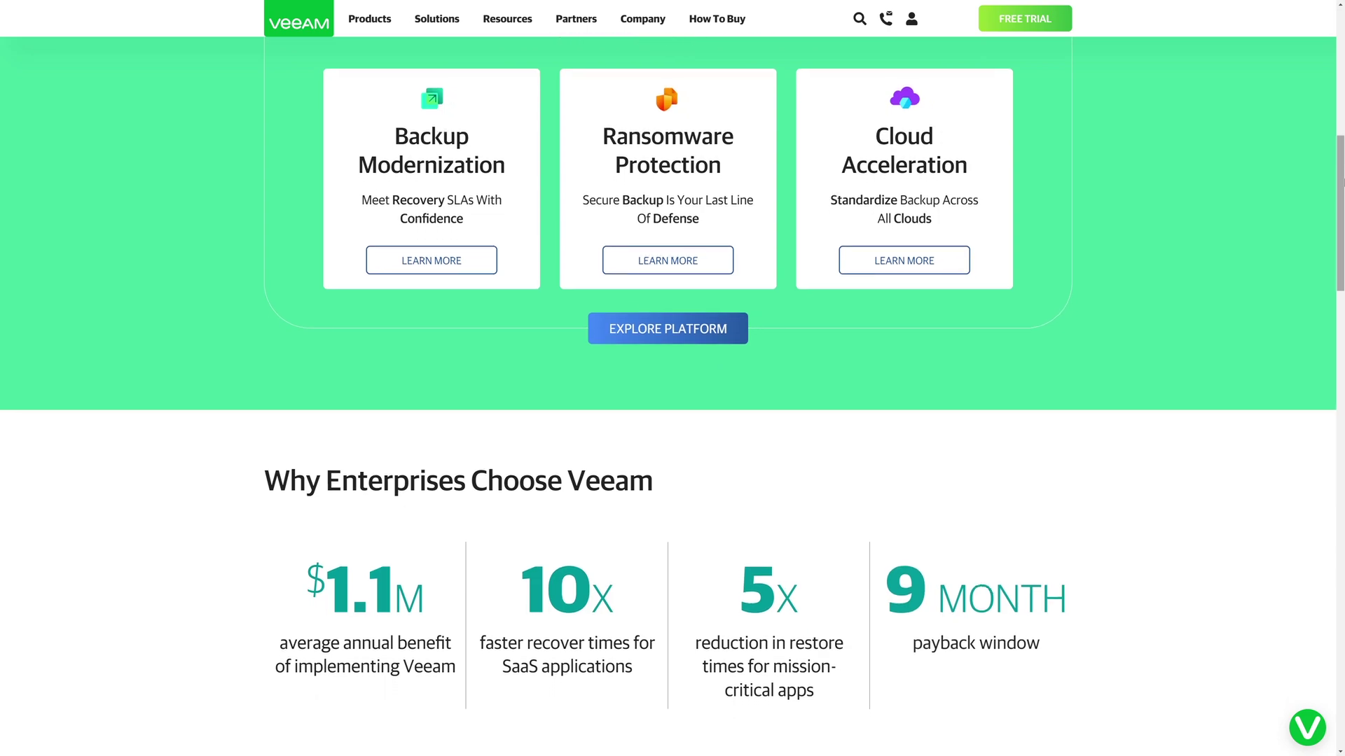
{"action": "scroll", "coordinate": [673, 379], "scroll_direction": "down", "scroll_amount": 3}
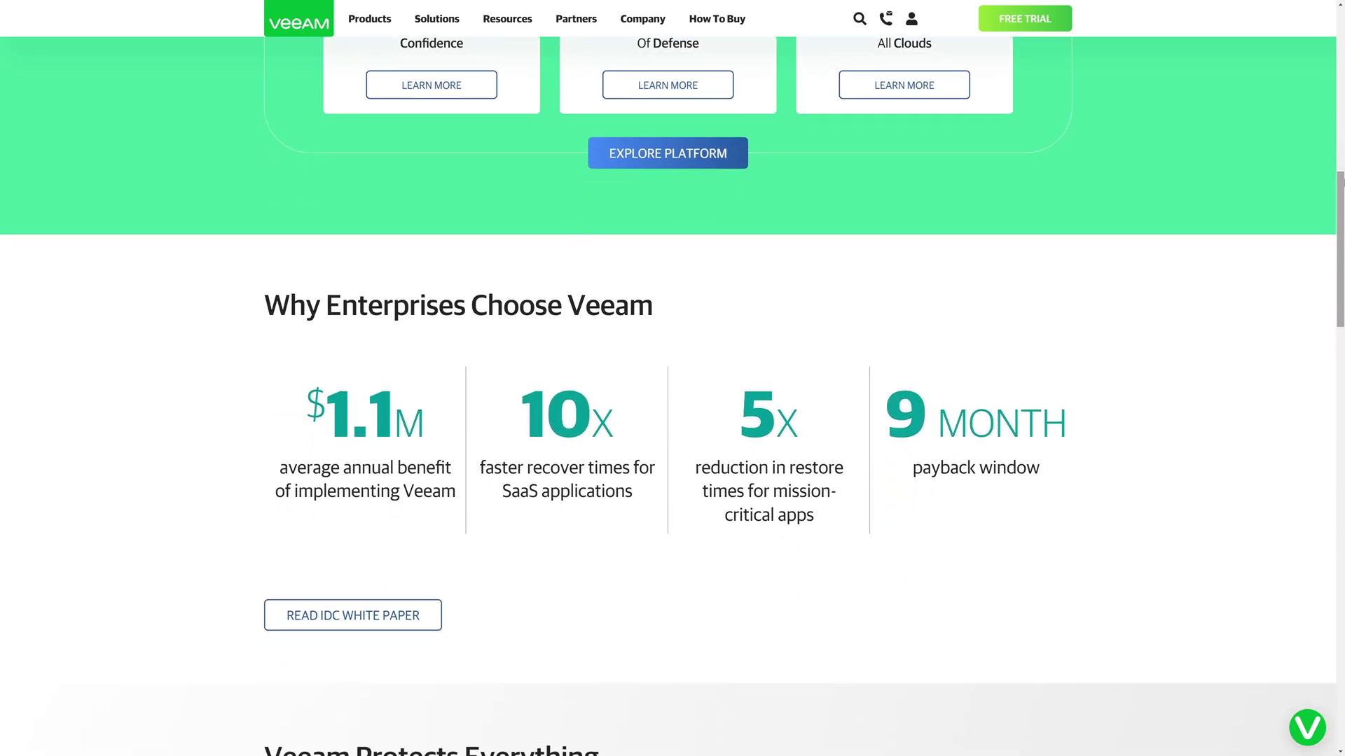
{"action": "scroll", "coordinate": [672, 378], "scroll_direction": "down", "scroll_amount": 3}
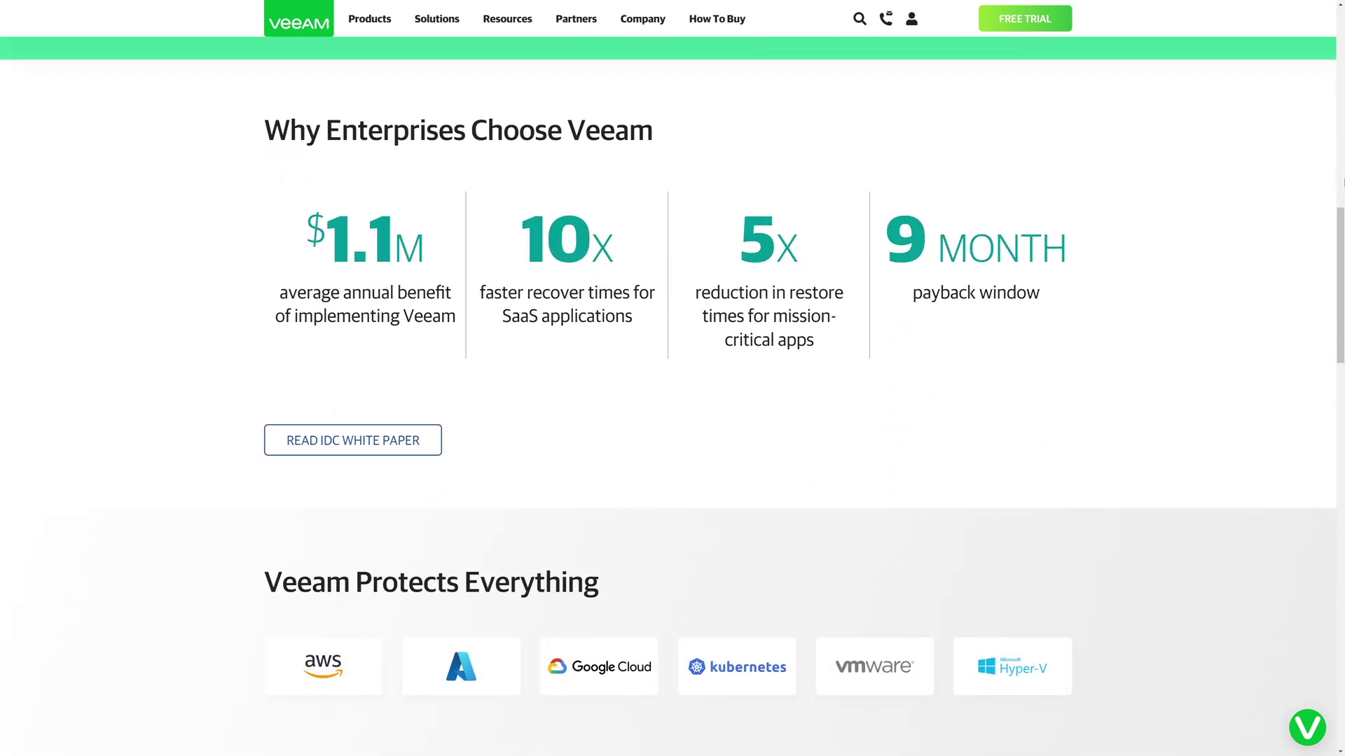
{"action": "scroll", "coordinate": [672, 378], "scroll_direction": "down", "scroll_amount": 3}
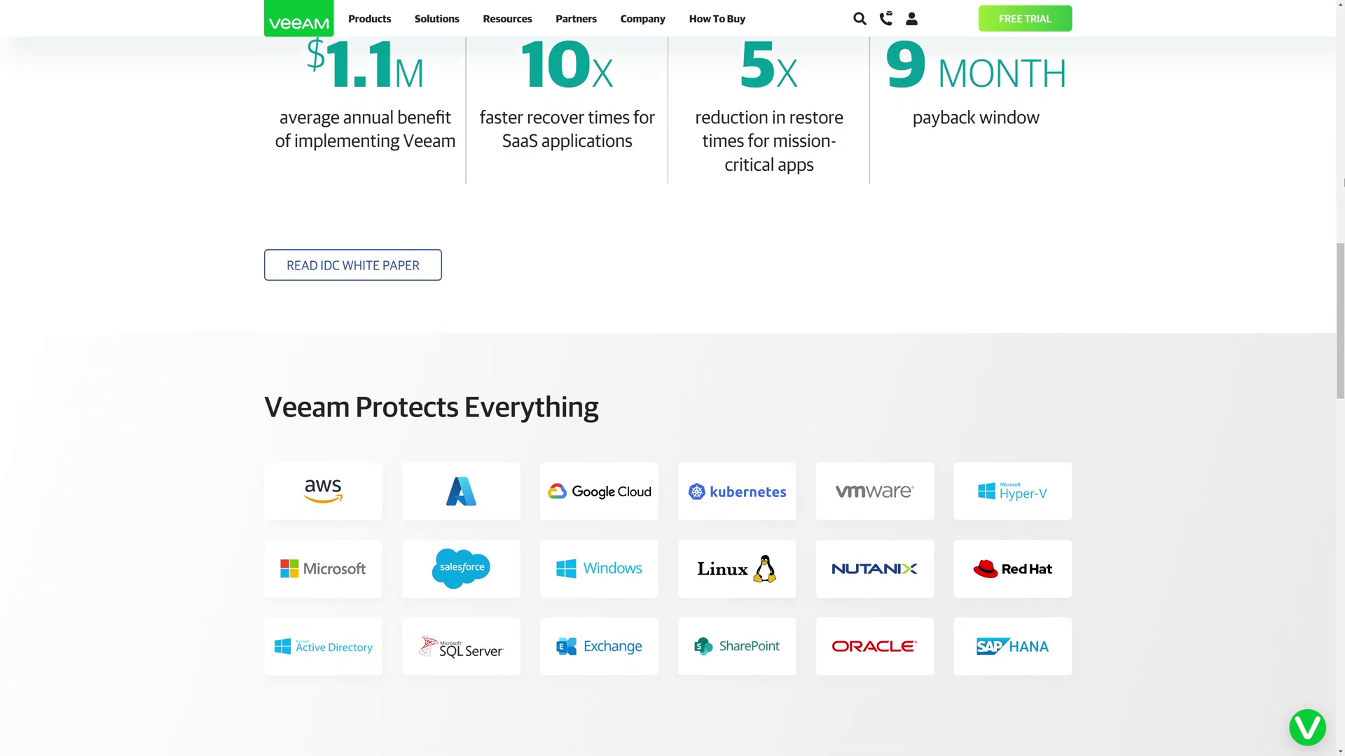
{"action": "scroll", "coordinate": [672, 378], "scroll_direction": "down", "scroll_amount": 3}
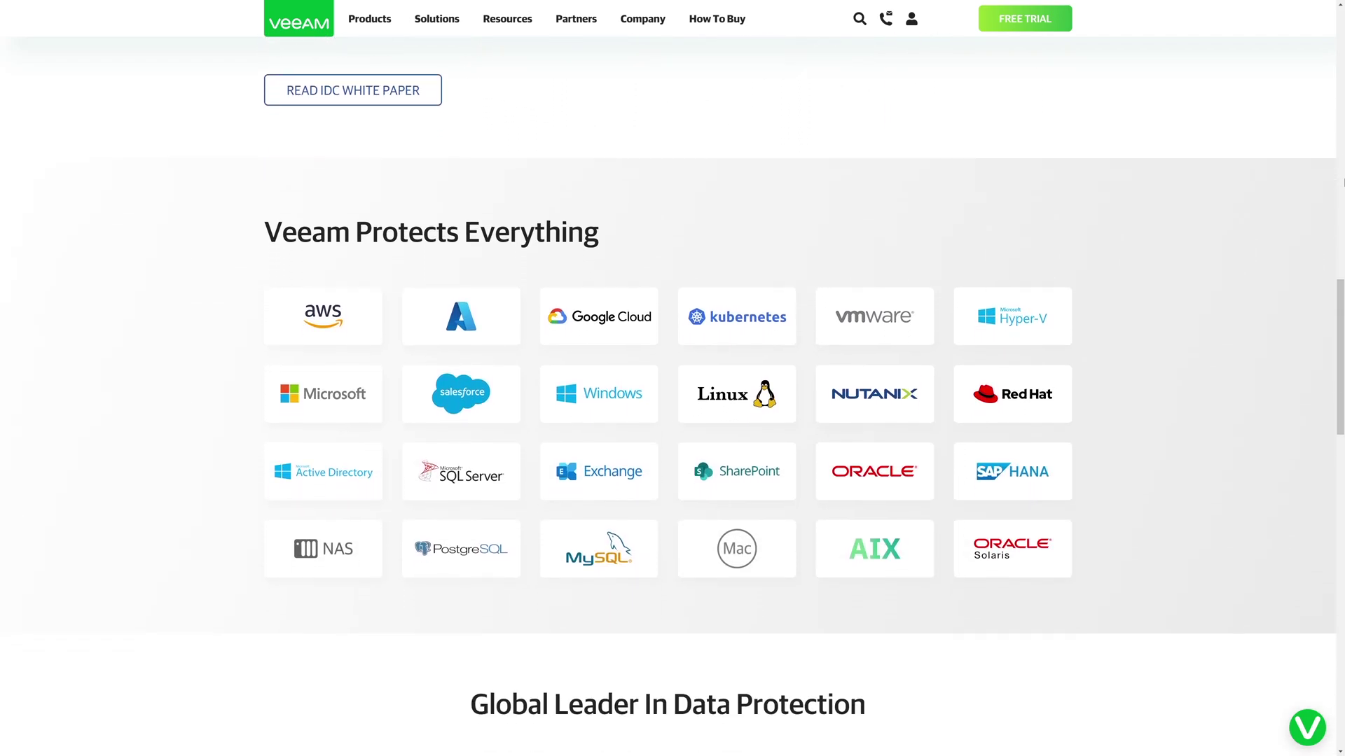
{"action": "scroll", "coordinate": [672, 378], "scroll_direction": "down", "scroll_amount": 3}
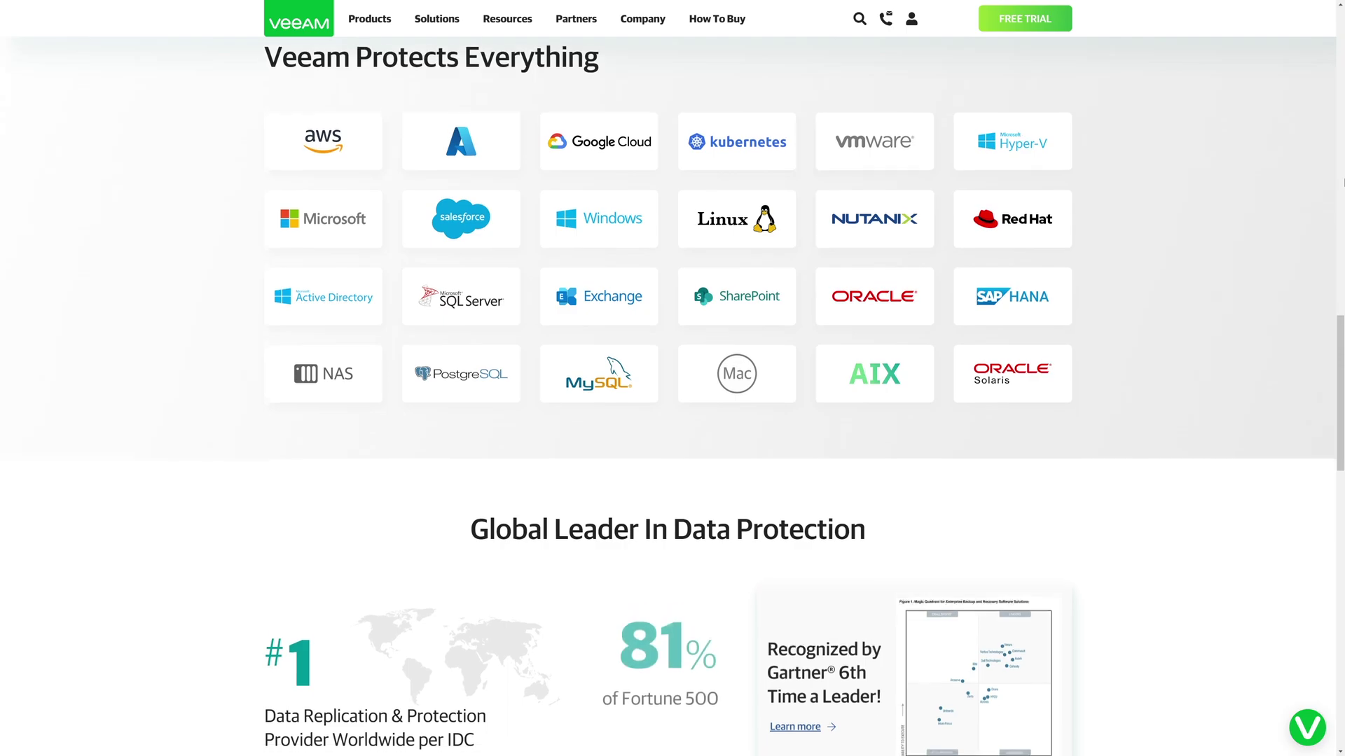
{"action": "scroll", "coordinate": [672, 378], "scroll_direction": "down", "scroll_amount": 2}
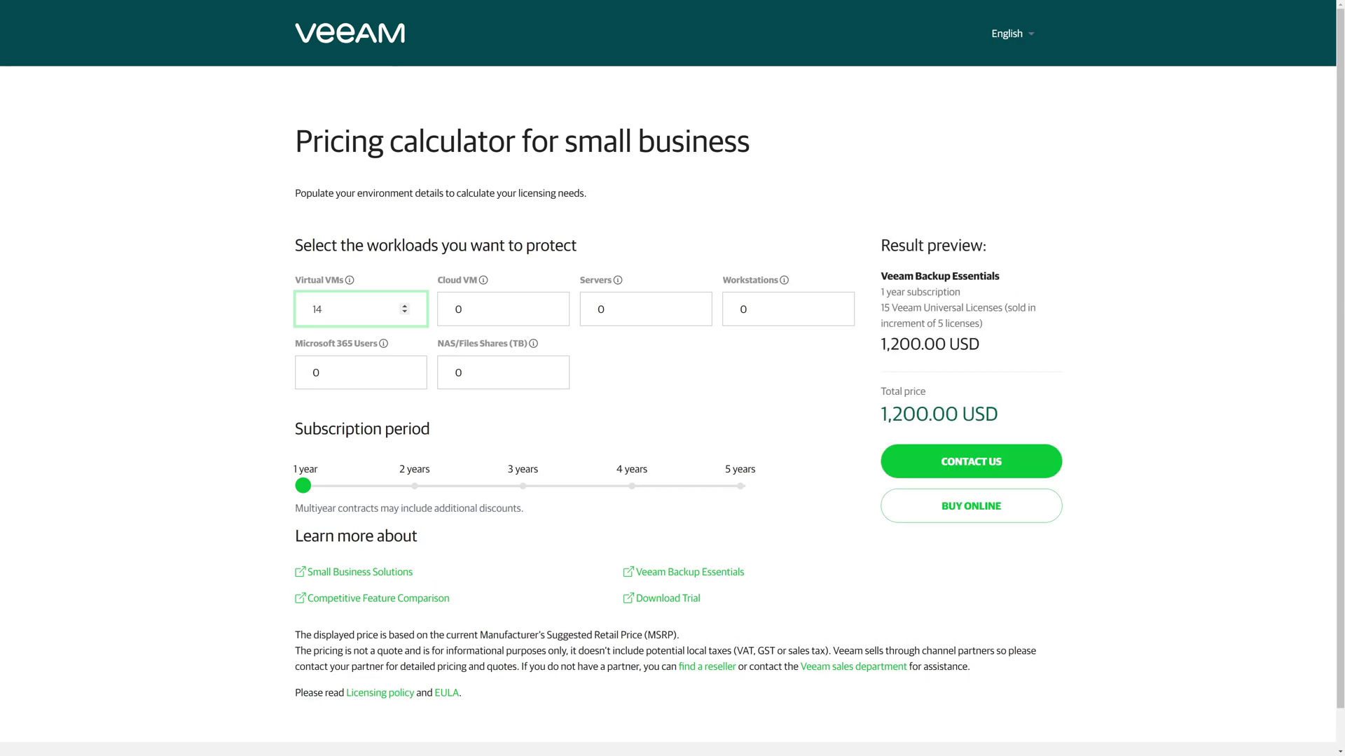
Step: Enter 6 workstations and 18 TB of NAS shares, then highlight the 3,400.00 USD total
{"action": "left_click", "coordinate": [743, 309]}
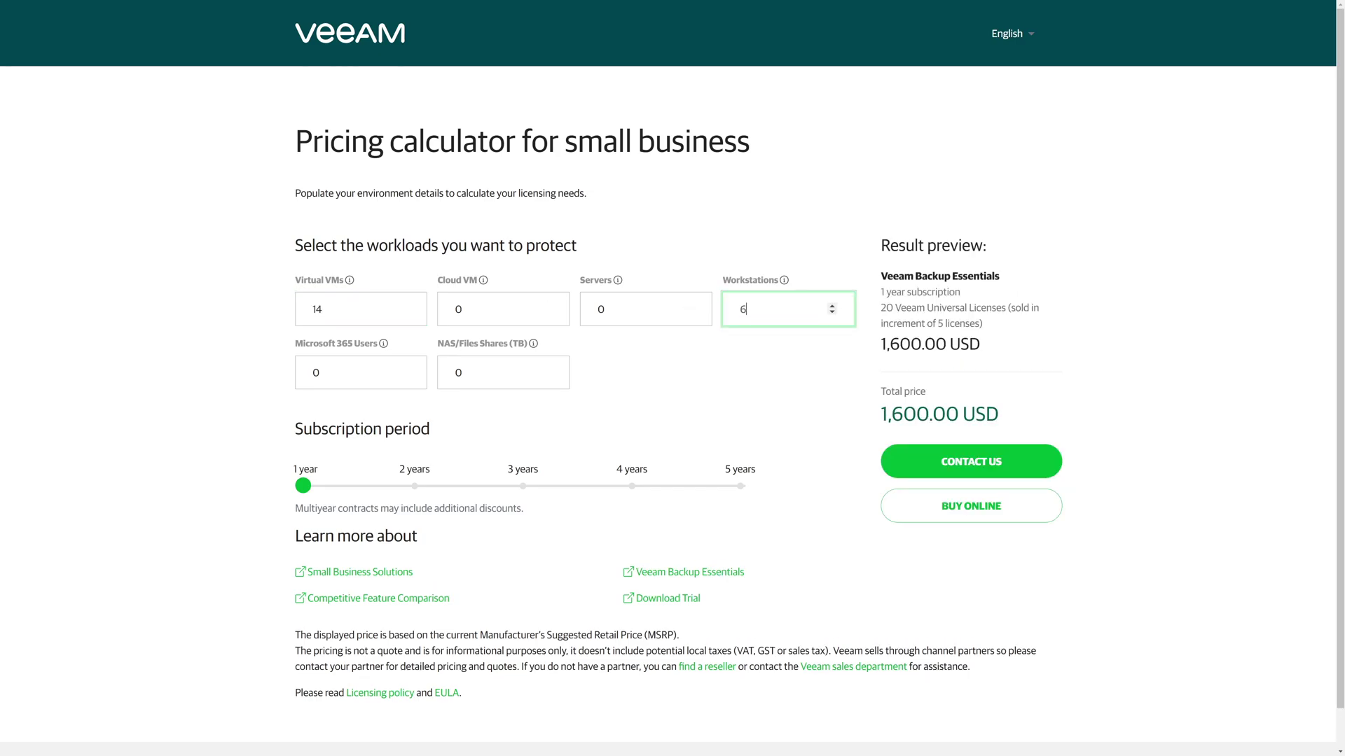
{"action": "left_click", "coordinate": [490, 372]}
{"action": "type", "text": "18"}
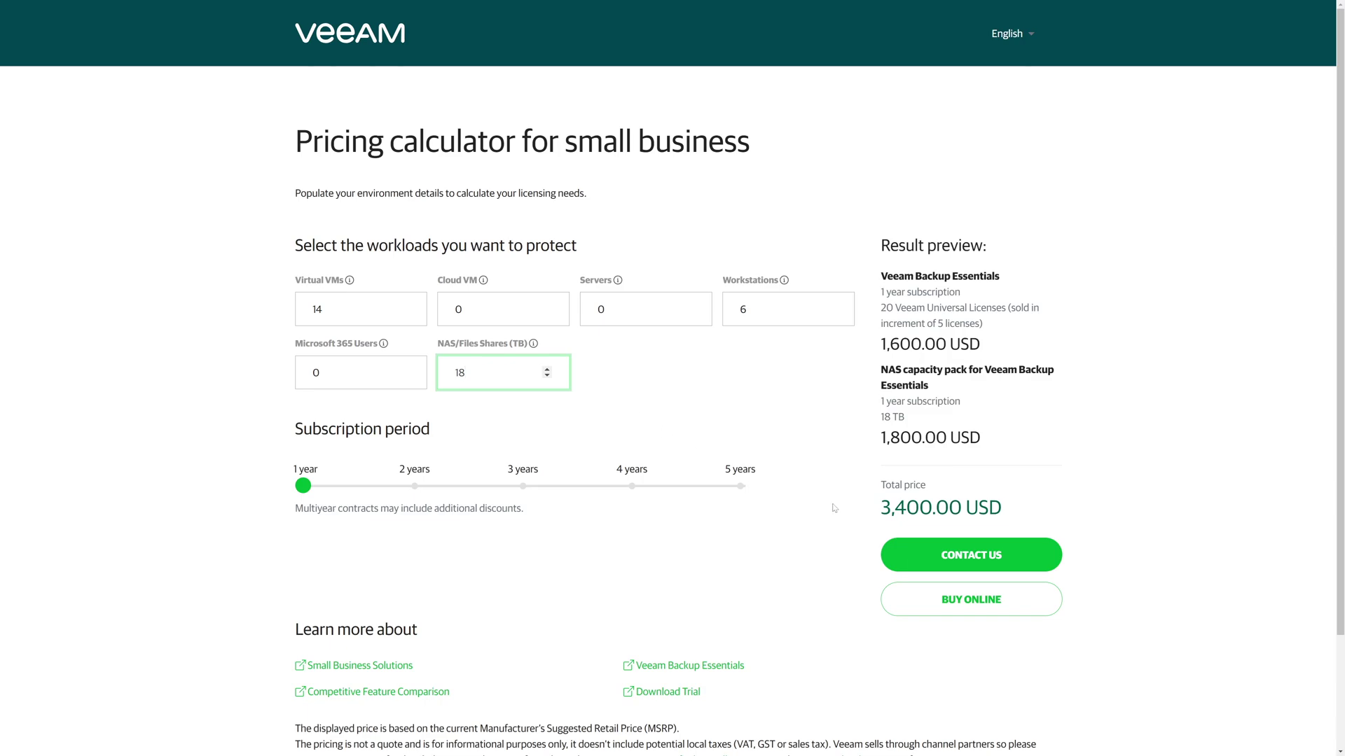
{"action": "left_click_drag", "start_coordinate": [881, 510], "coordinate": [988, 507]}
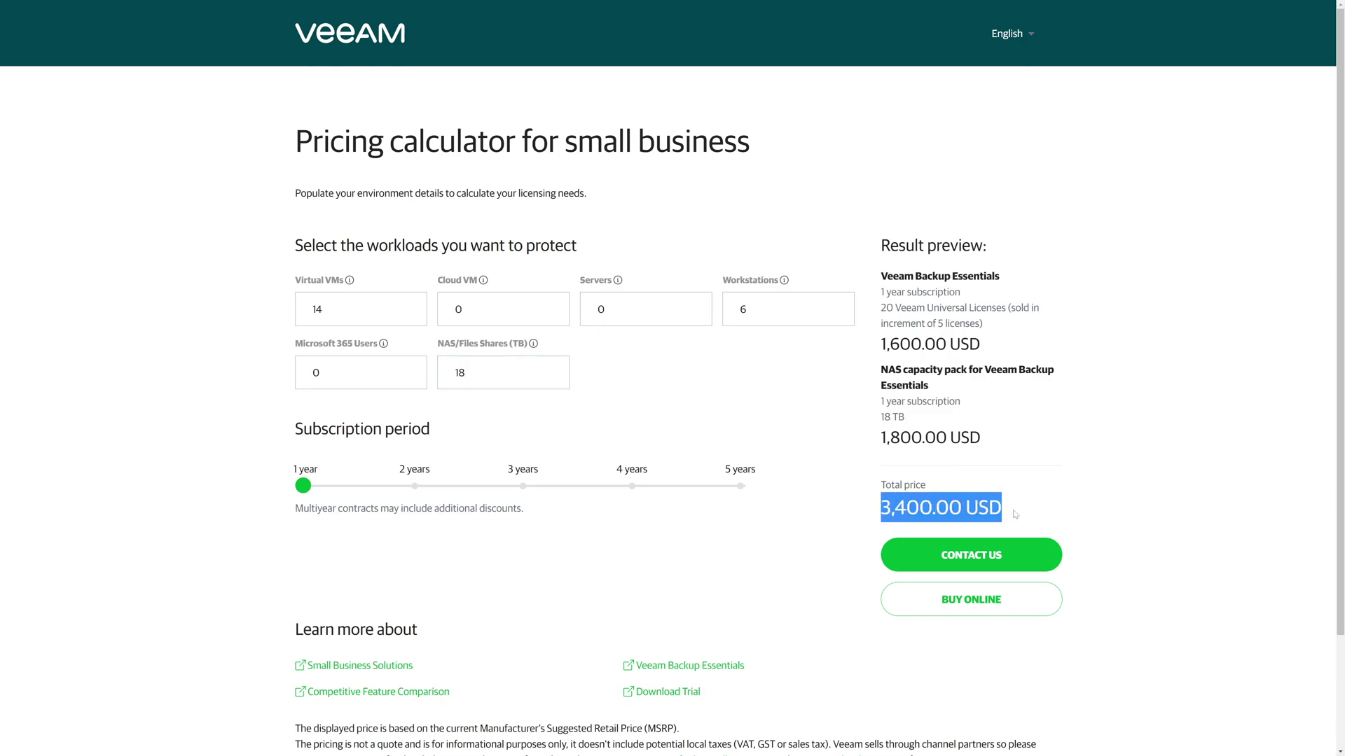
{"action": "left_click", "coordinate": [1014, 515]}
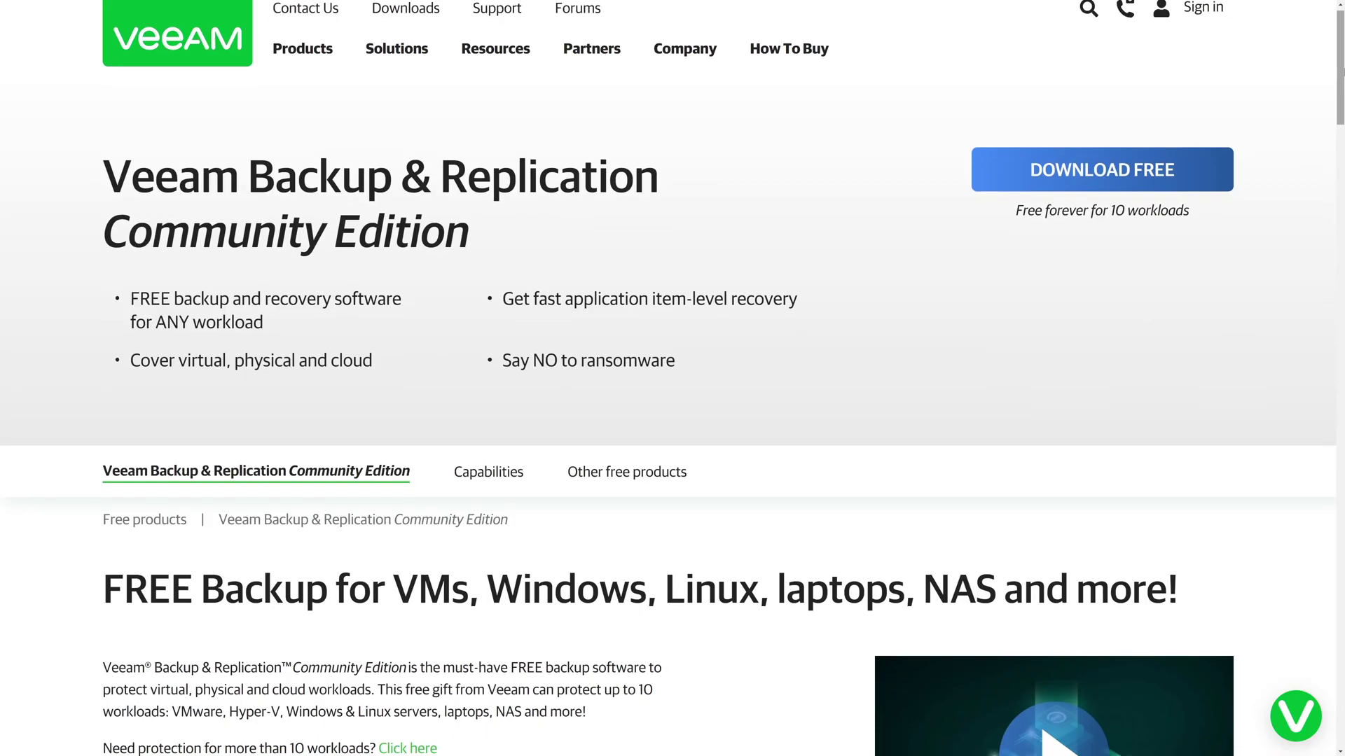
Step: Scroll through the Community Edition overview down to its capabilities section
{"action": "scroll", "coordinate": [668, 378], "scroll_direction": "down", "scroll_amount": 2}
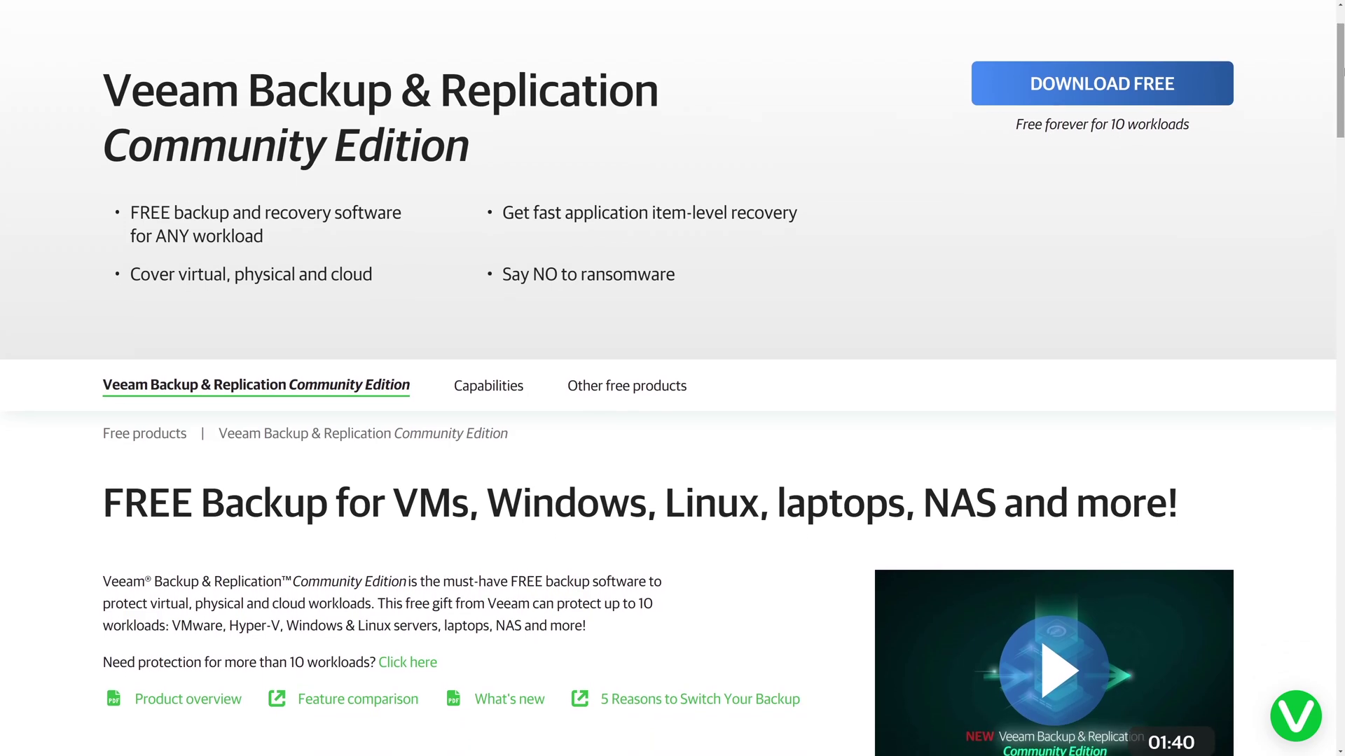
{"action": "scroll", "coordinate": [668, 378], "scroll_direction": "down", "scroll_amount": 2}
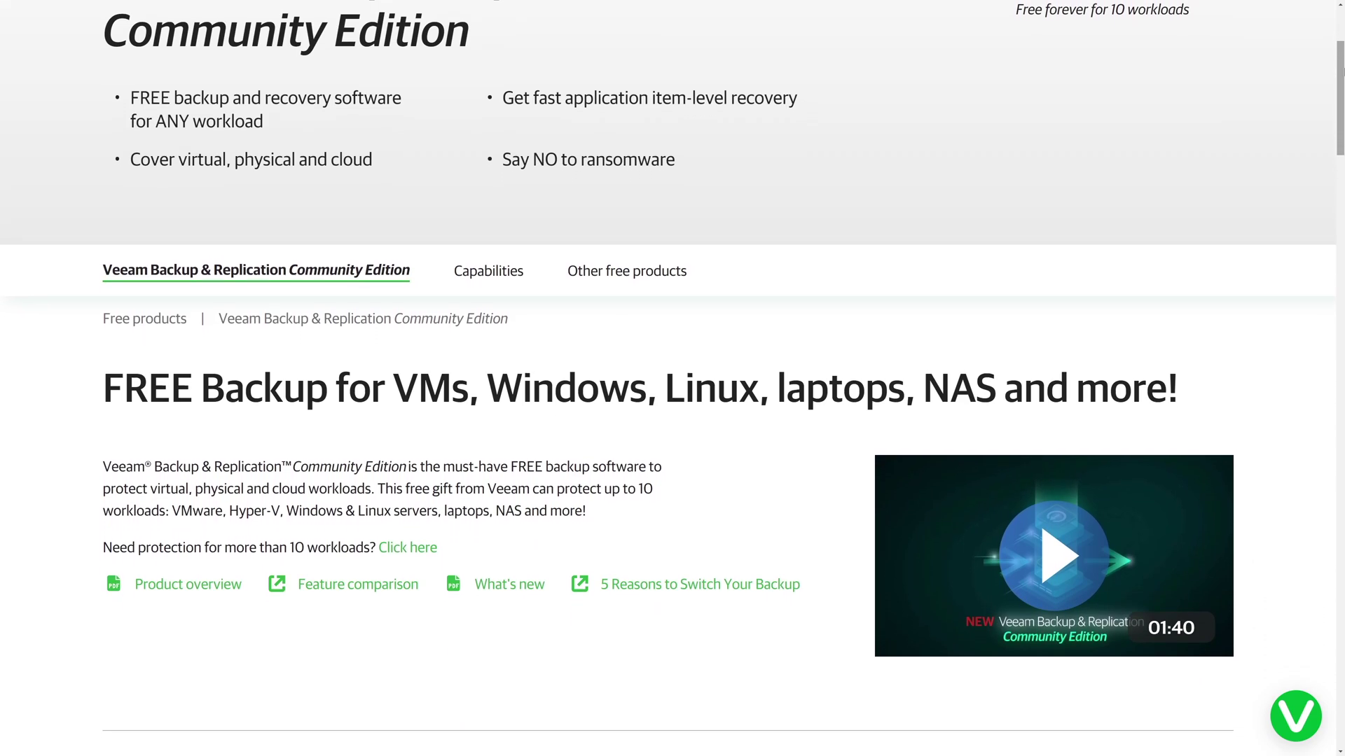
{"action": "scroll", "coordinate": [668, 379], "scroll_direction": "down", "scroll_amount": 2}
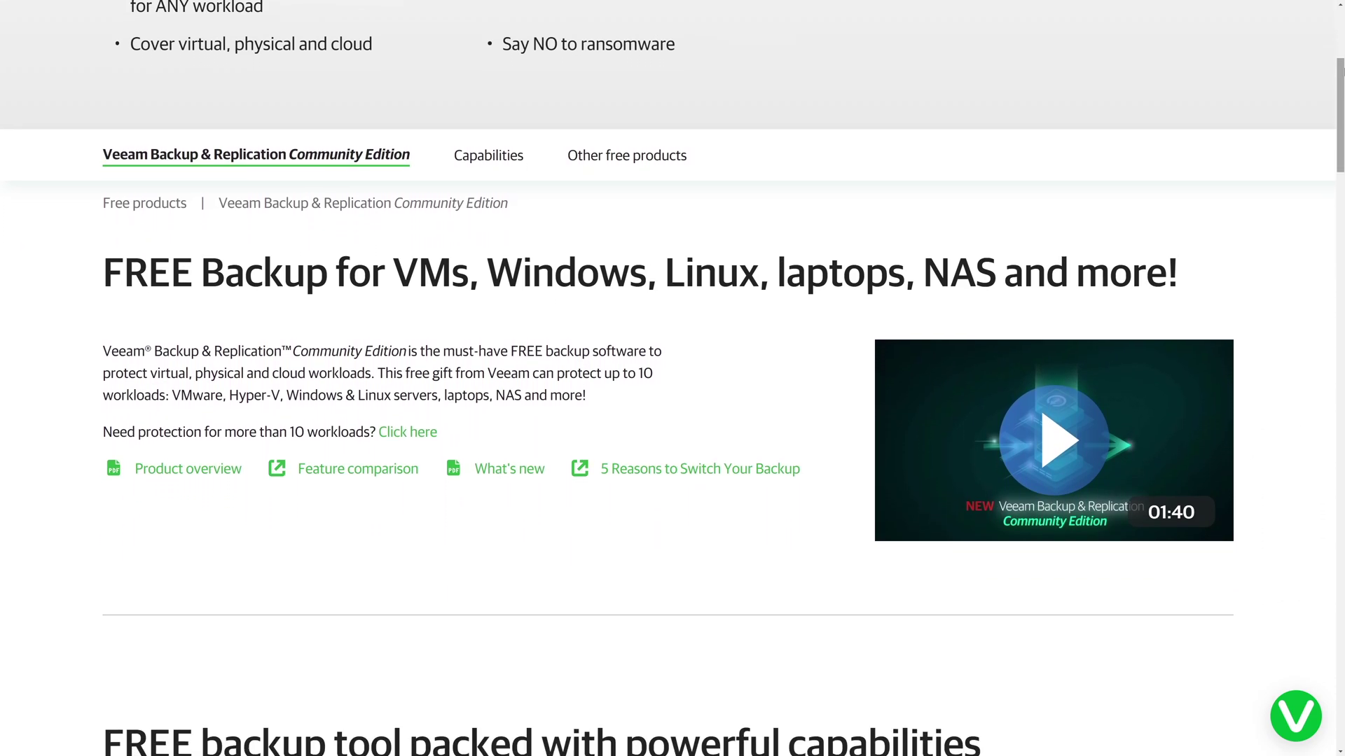
{"action": "scroll", "coordinate": [668, 378], "scroll_direction": "down", "scroll_amount": 2}
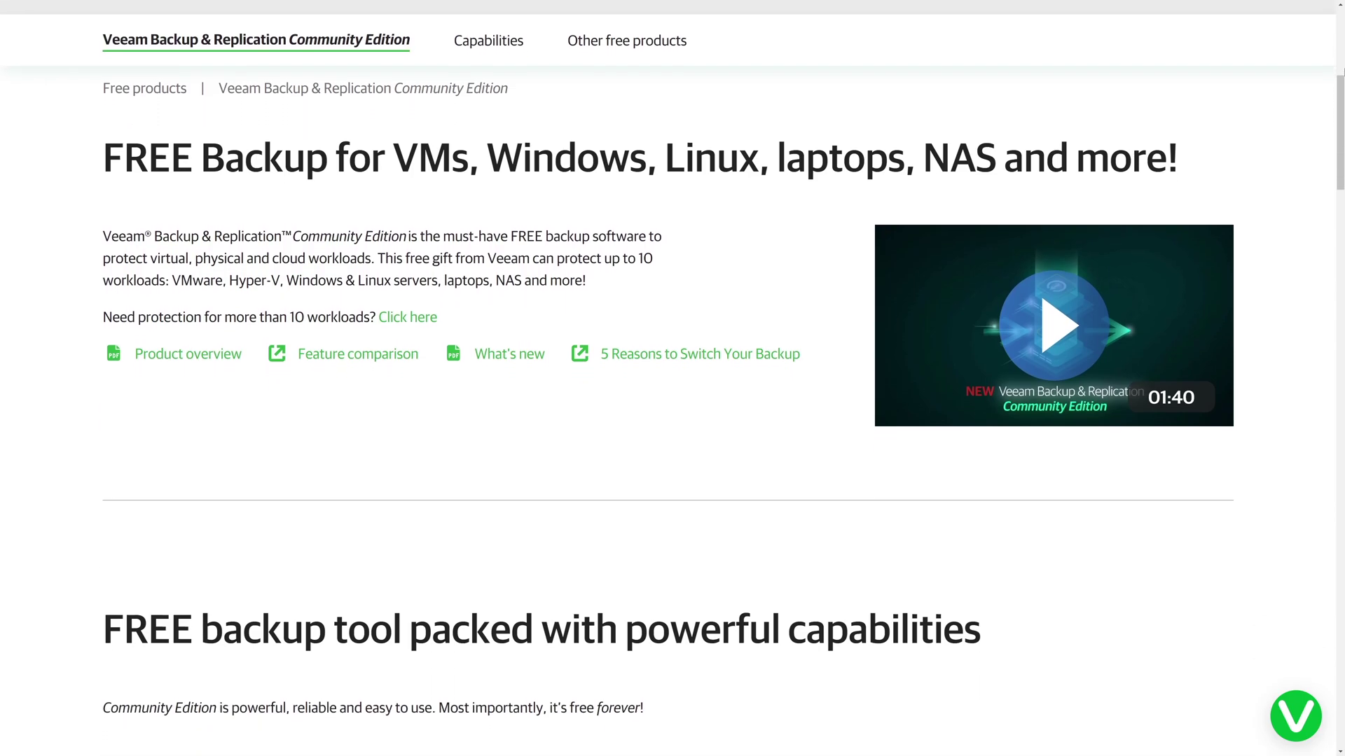
{"action": "scroll", "coordinate": [669, 378], "scroll_direction": "down", "scroll_amount": 2}
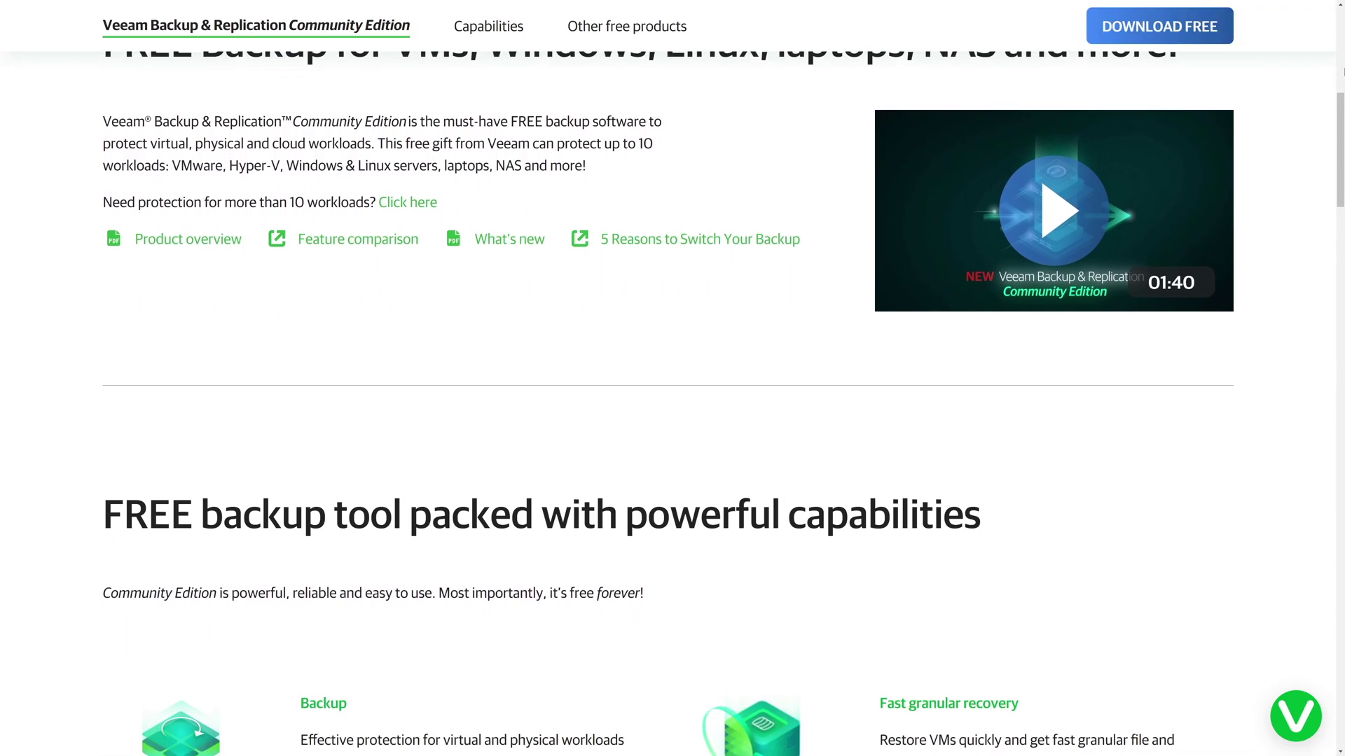
{"action": "scroll", "coordinate": [668, 378], "scroll_direction": "down", "scroll_amount": 2}
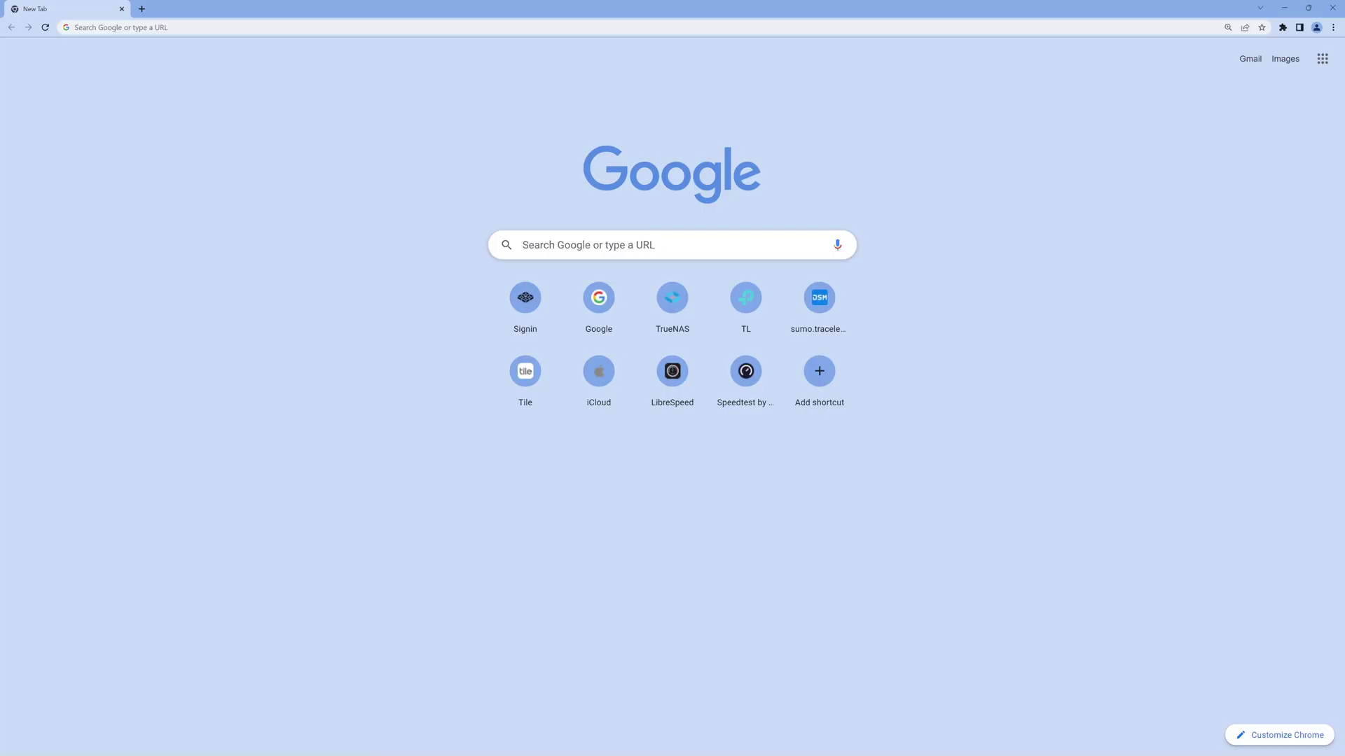
Step: Load find.synology.com and connect to the discovered DS3622xs+
{"action": "type", "text": "find.sy"}
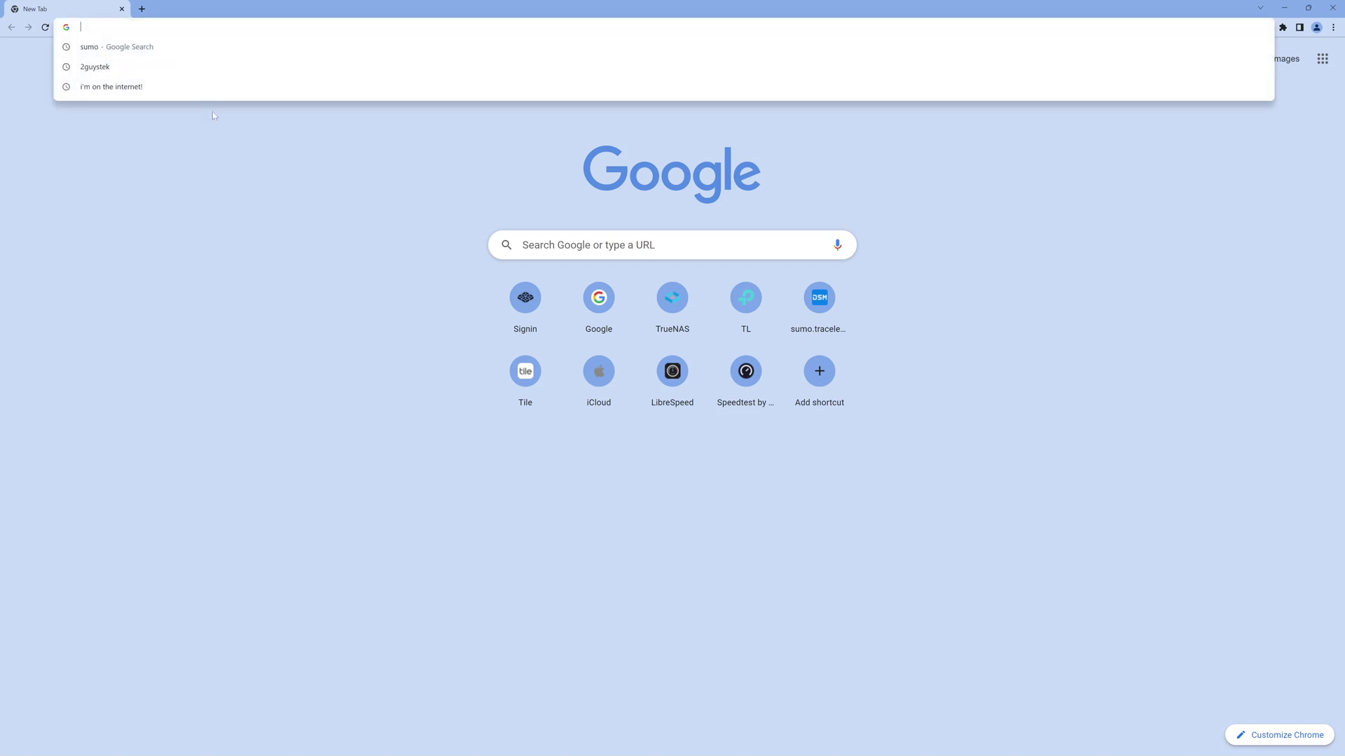
{"action": "type", "text": "nology.com"}
{"action": "key", "text": "Return"}
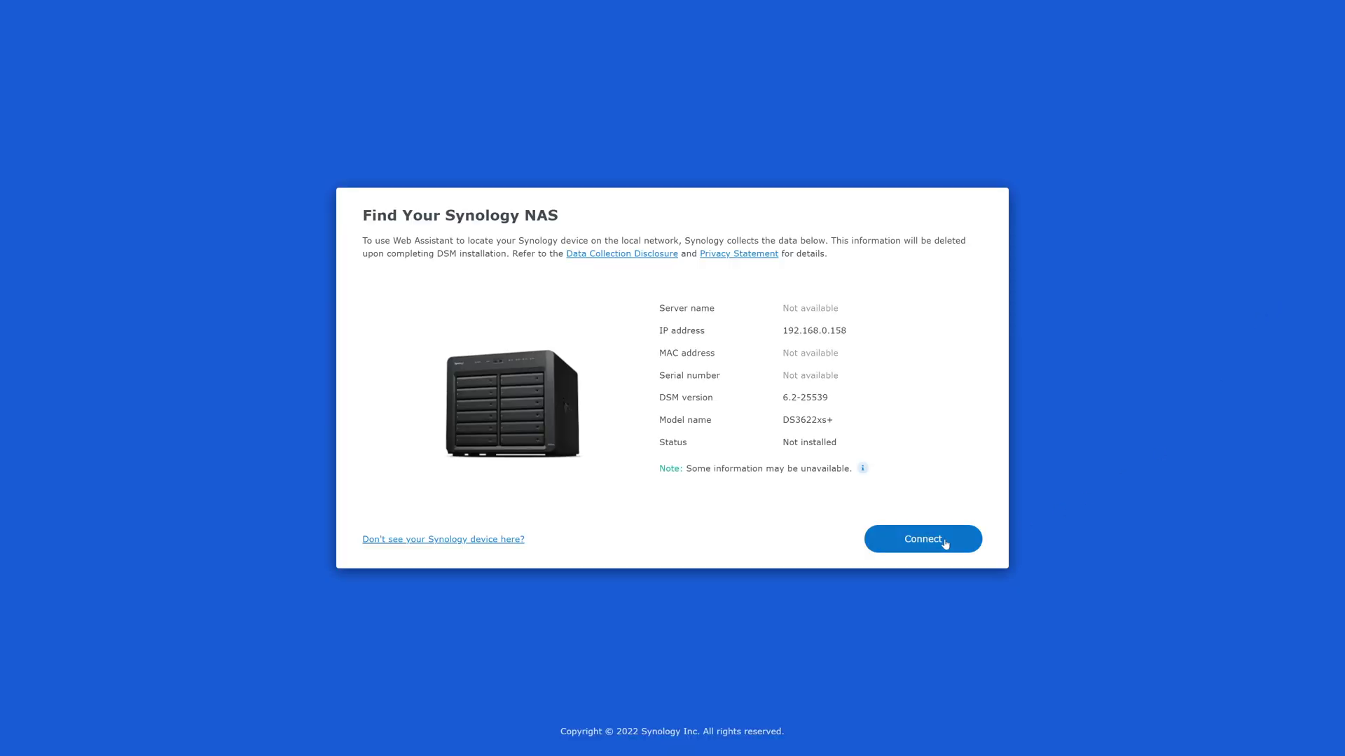
{"action": "left_click", "coordinate": [923, 539]}
Step: Accept the EULA and privacy statement, choose Migration, and start installing DSM
{"action": "left_click", "coordinate": [923, 539]}
{"action": "scroll", "coordinate": [672, 378], "scroll_direction": "down", "scroll_amount": 15}
{"action": "left_click", "coordinate": [922, 539]}
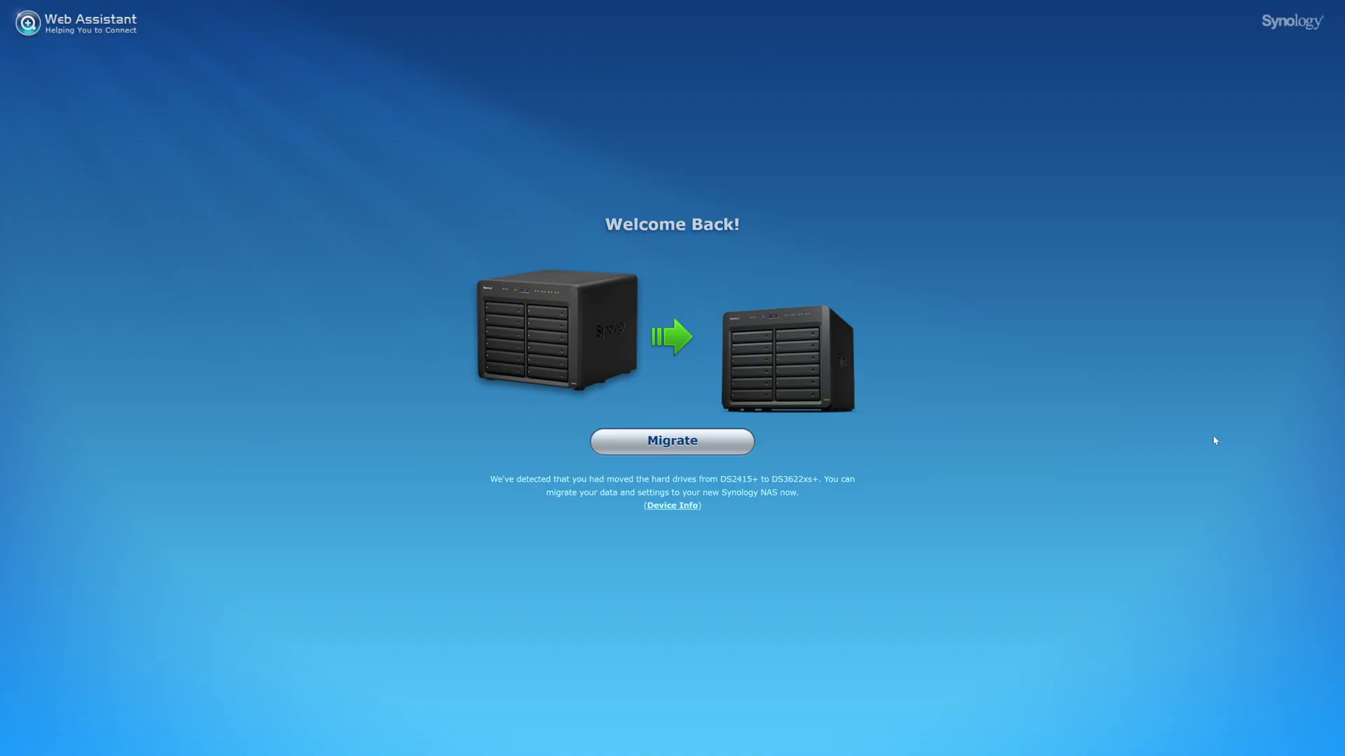
{"action": "left_click", "coordinate": [739, 450]}
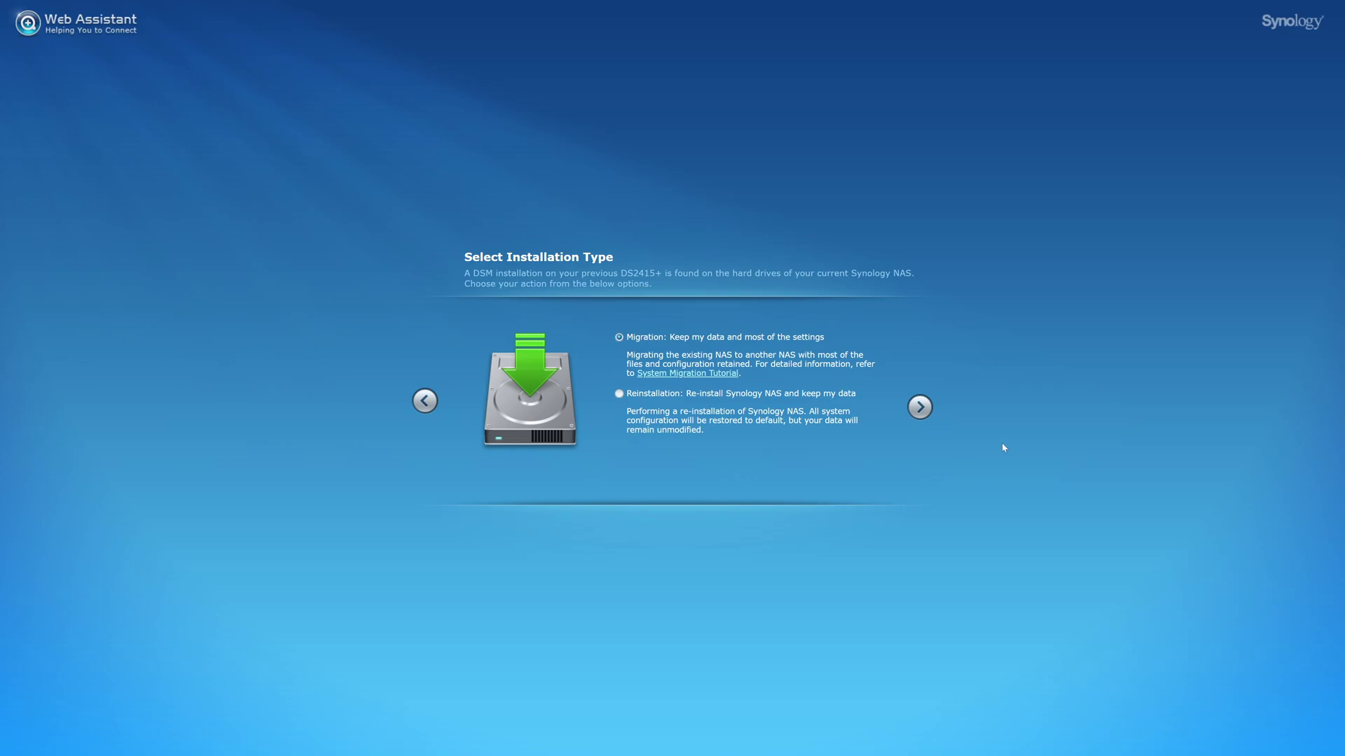
{"action": "left_click", "coordinate": [919, 407]}
{"action": "left_click", "coordinate": [712, 550]}
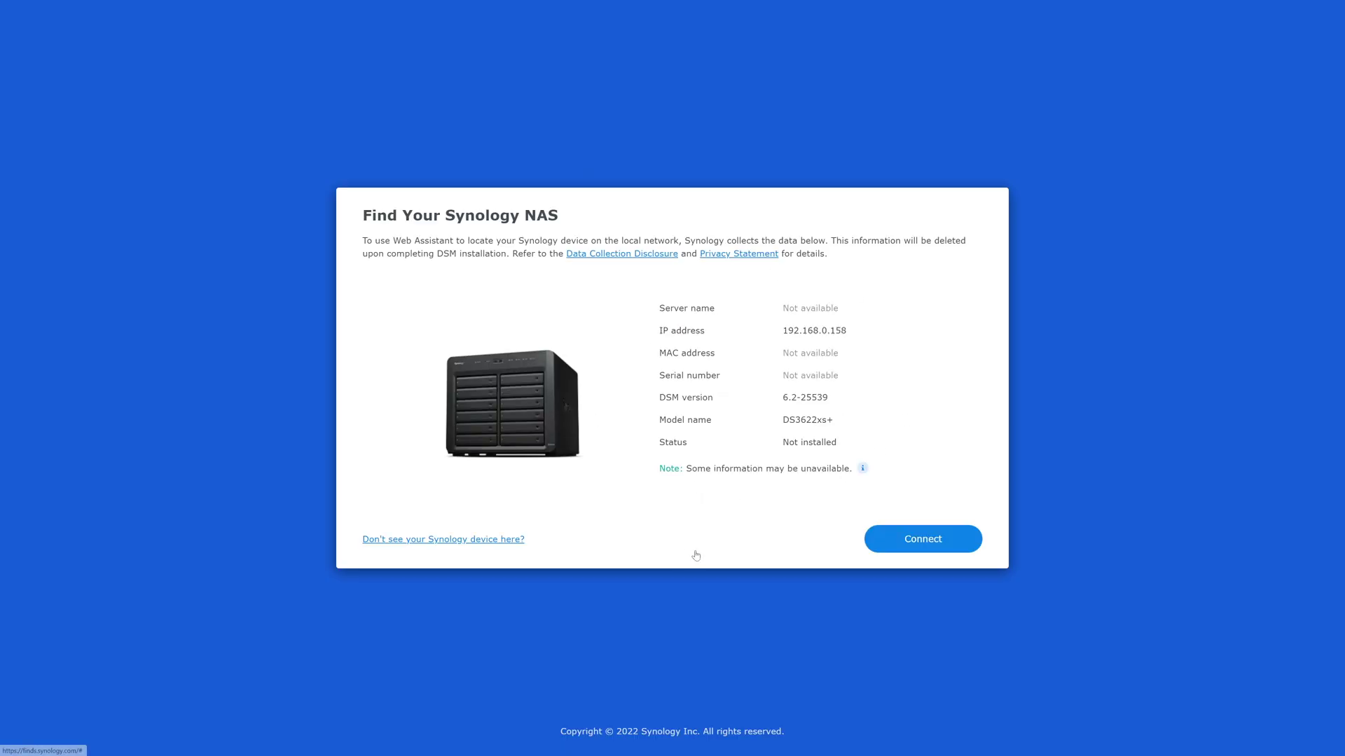
Step: Reconnect to the migrated DS3622xs+ and sign in as admin with the account password
{"action": "left_click", "coordinate": [953, 547]}
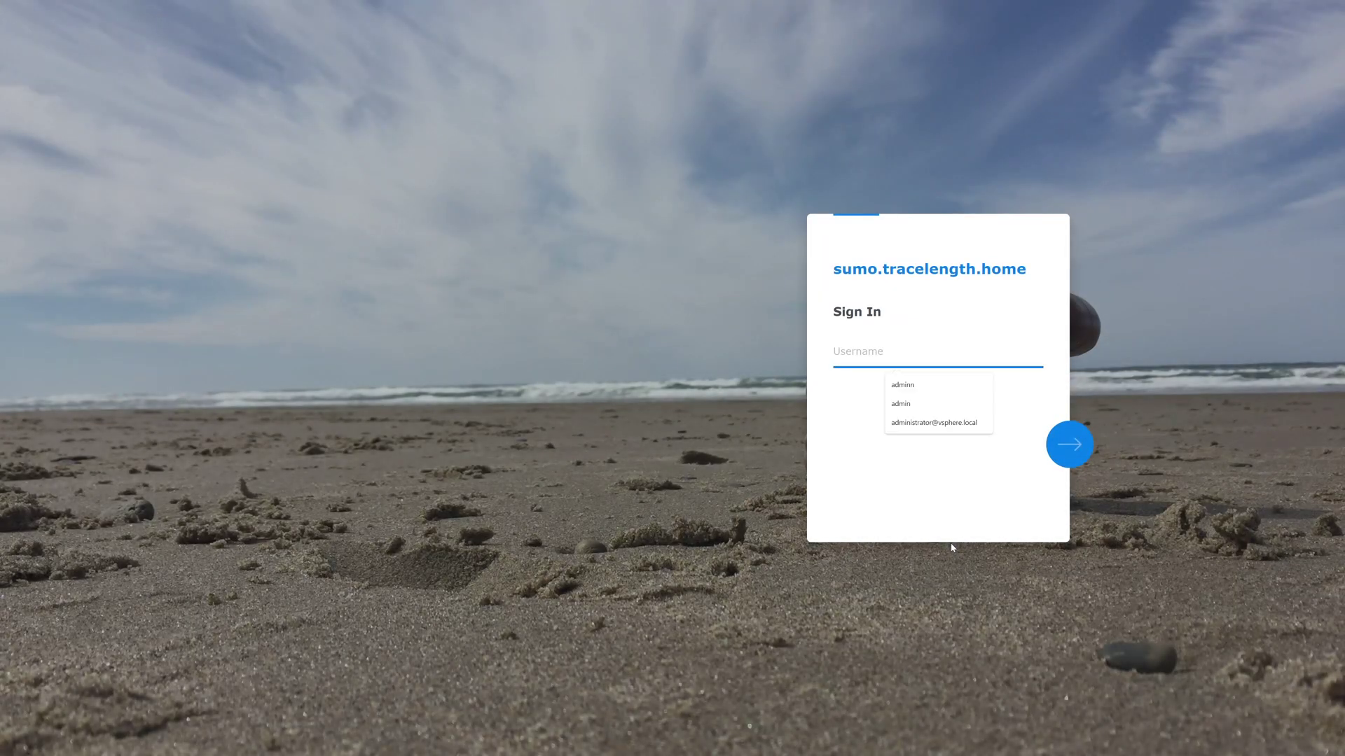
{"action": "type", "text": "admin"}
{"action": "key", "text": "Return"}
{"action": "type", "text": "********"}
{"action": "key", "text": "Return"}
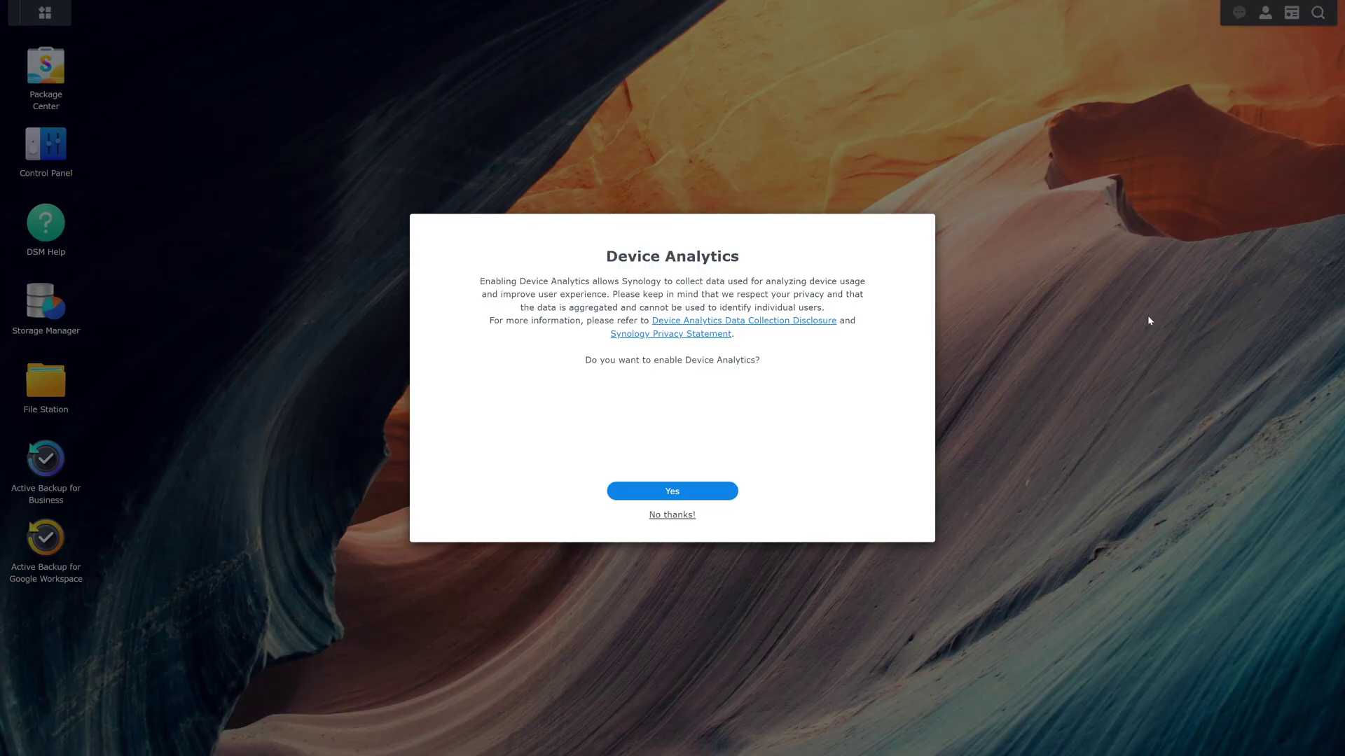
Step: Decline sharing Device Analytics by choosing No thanks
{"action": "left_click", "coordinate": [671, 515]}
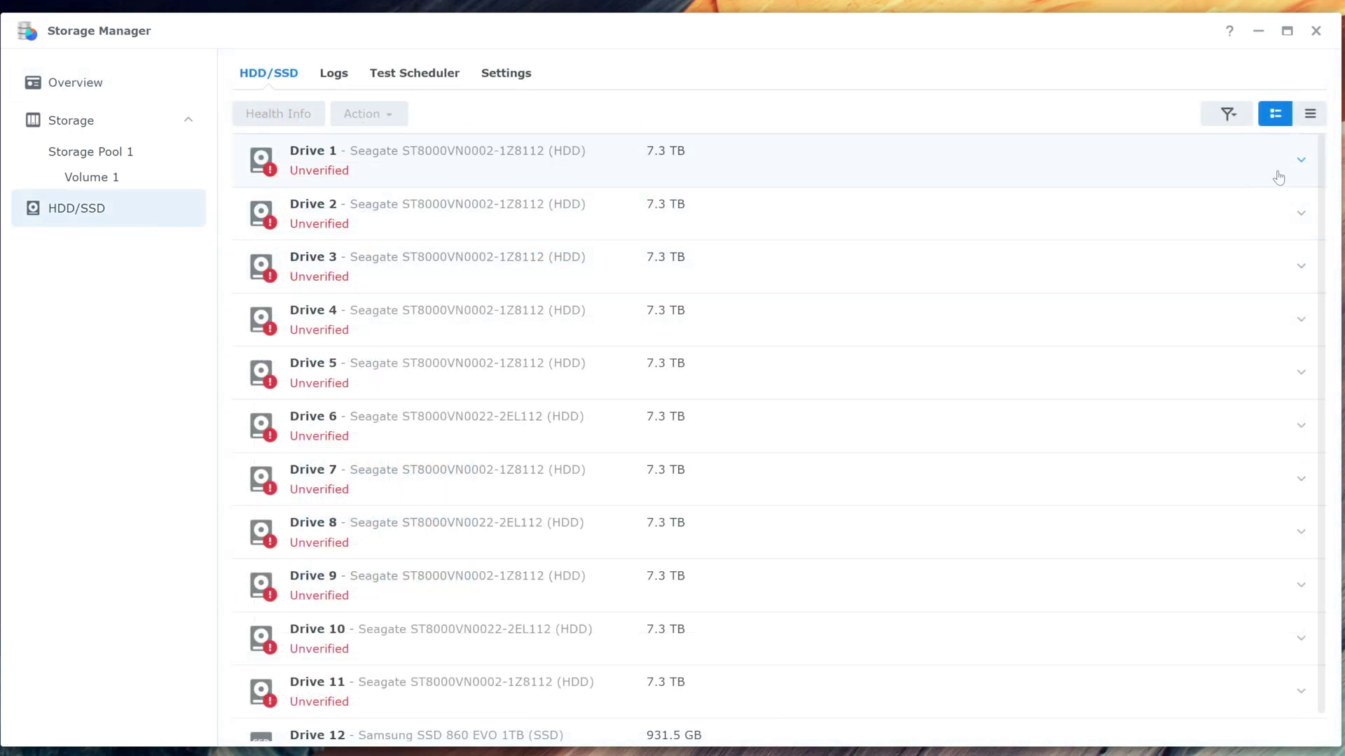
Step: Expand Drive 1 and review its Health Info and S.M.A.R.T. data
{"action": "left_click", "coordinate": [1300, 162]}
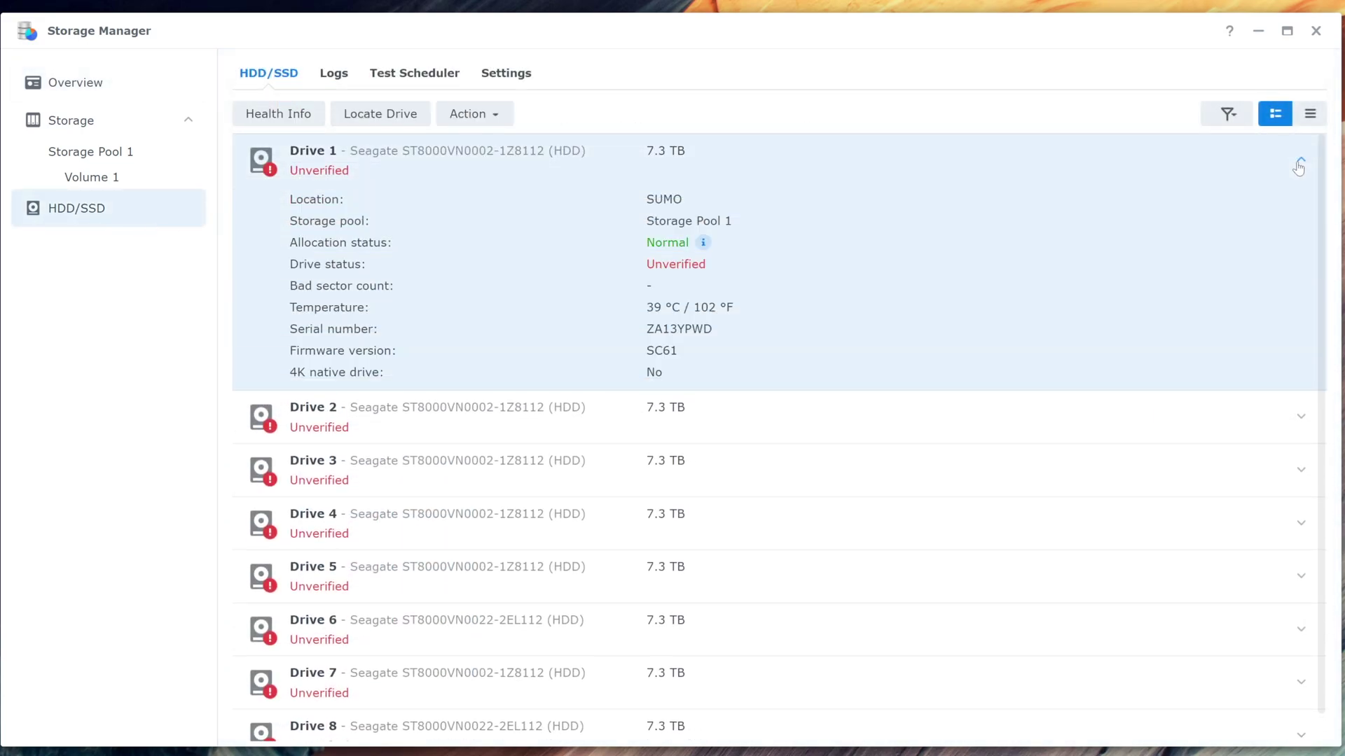
{"action": "left_click", "coordinate": [304, 128]}
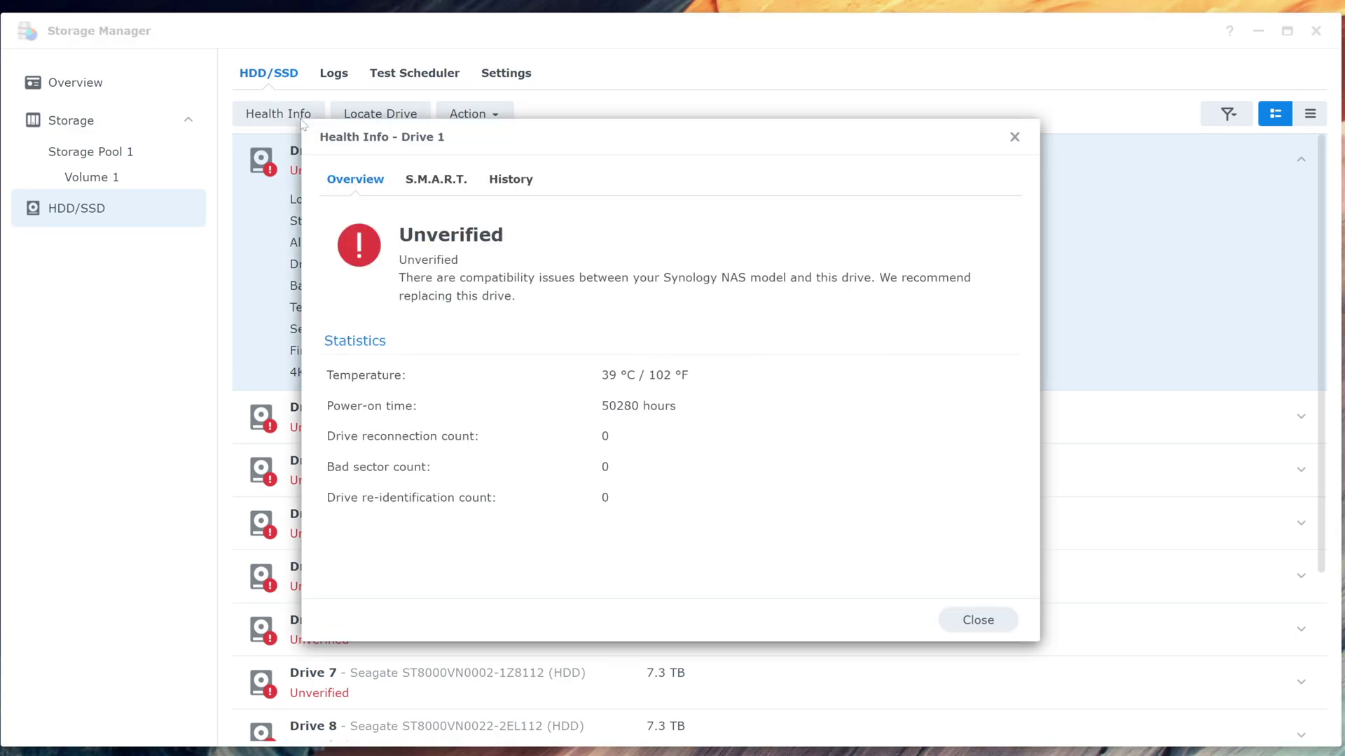
{"action": "left_click", "coordinate": [430, 181]}
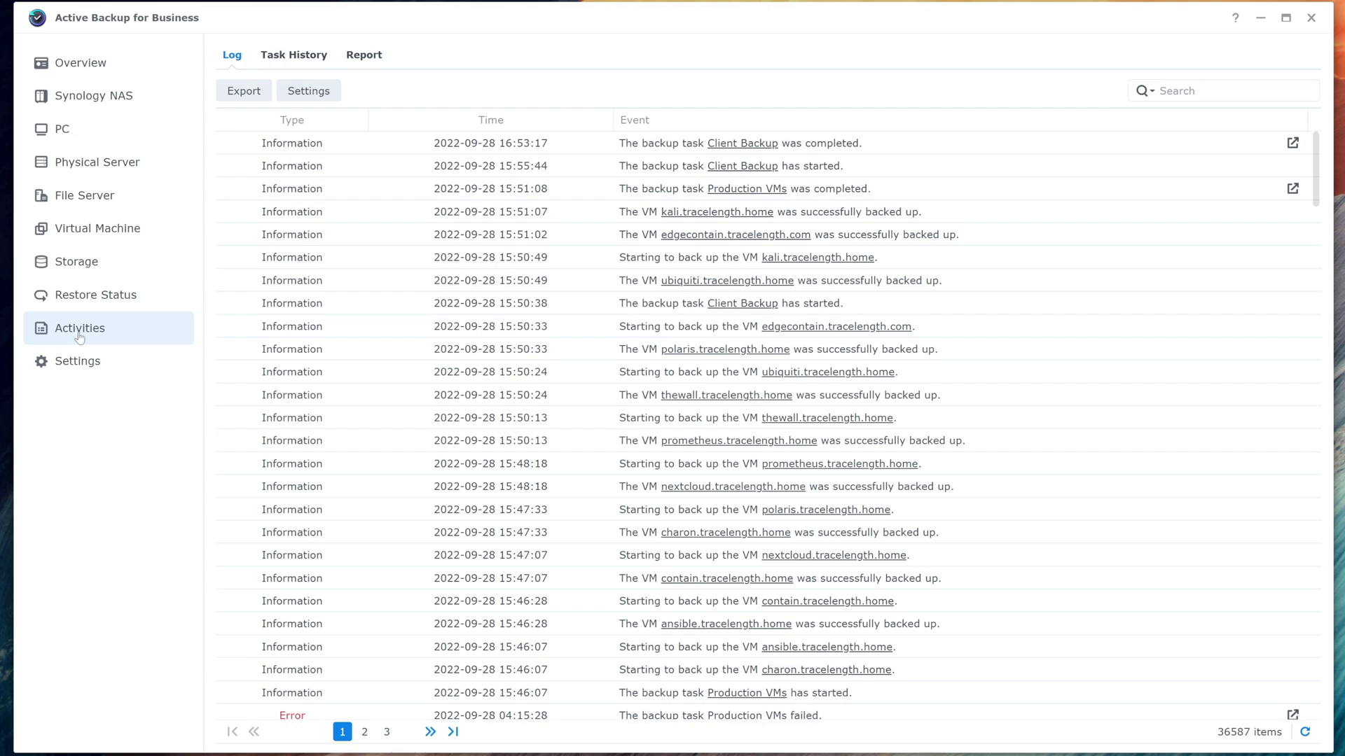
Step: Open the Daily backup report from the Report tab and scroll through it
{"action": "left_click", "coordinate": [350, 57]}
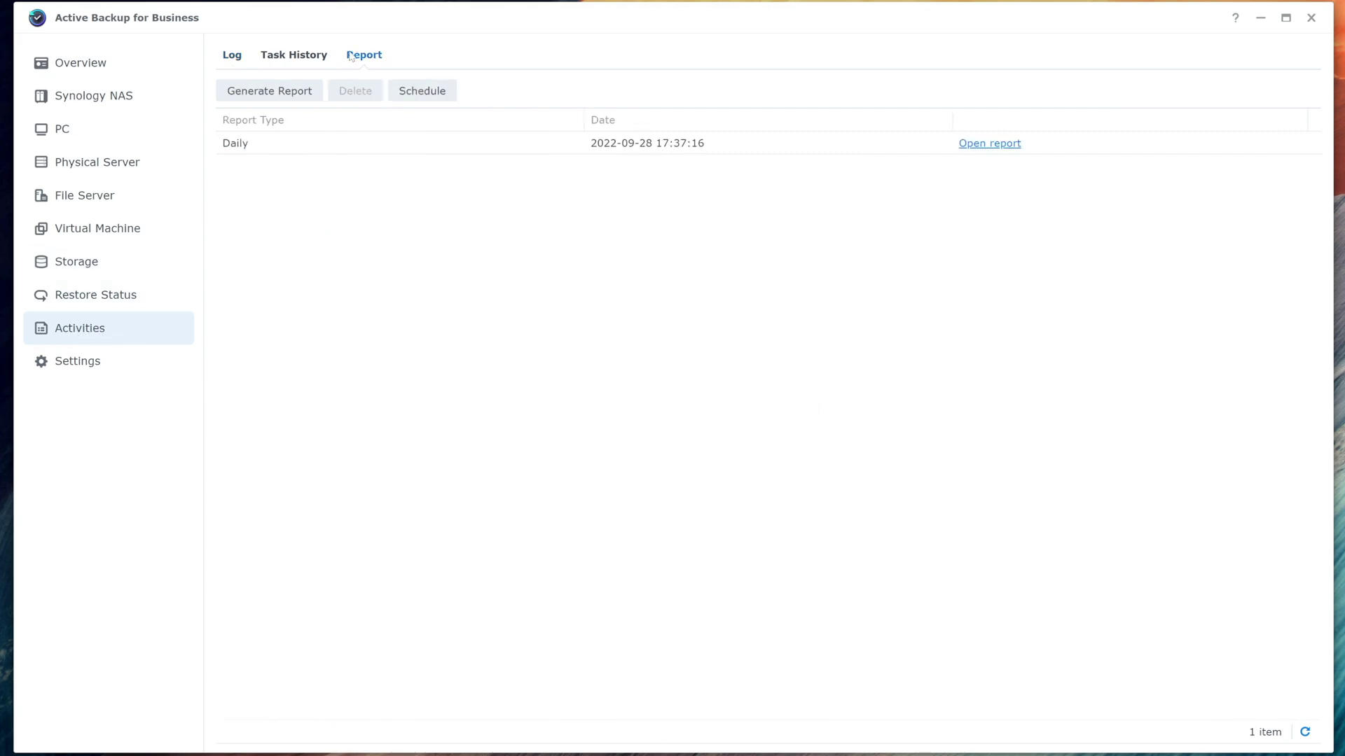
{"action": "left_click", "coordinate": [984, 146]}
{"action": "scroll", "coordinate": [672, 379], "scroll_direction": "down", "scroll_amount": 3}
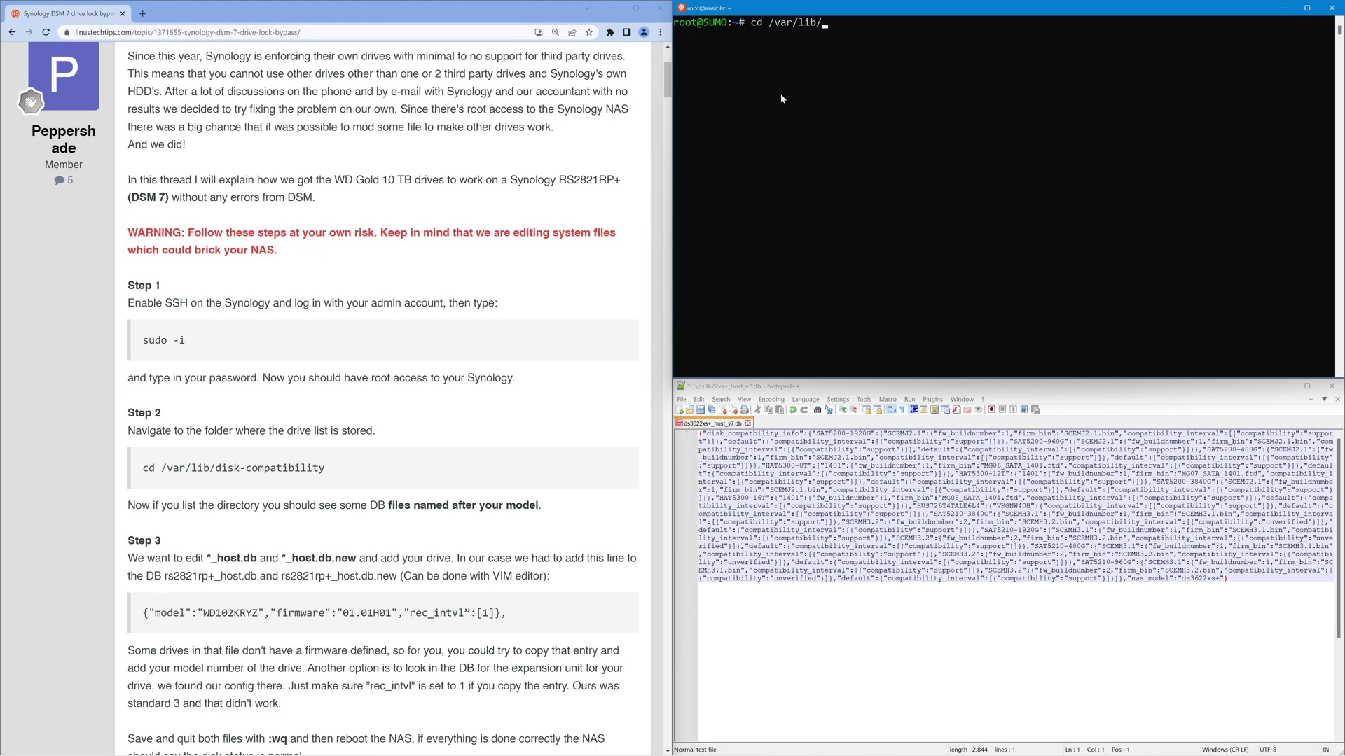
Step: Change into /var/lib/disk-compatibility and list its database files
{"action": "type", "text": "disk"}
{"action": "key", "text": "Tab"}
{"action": "key", "text": "Return"}
{"action": "type", "text": "ls"}
{"action": "key", "text": "Return"}
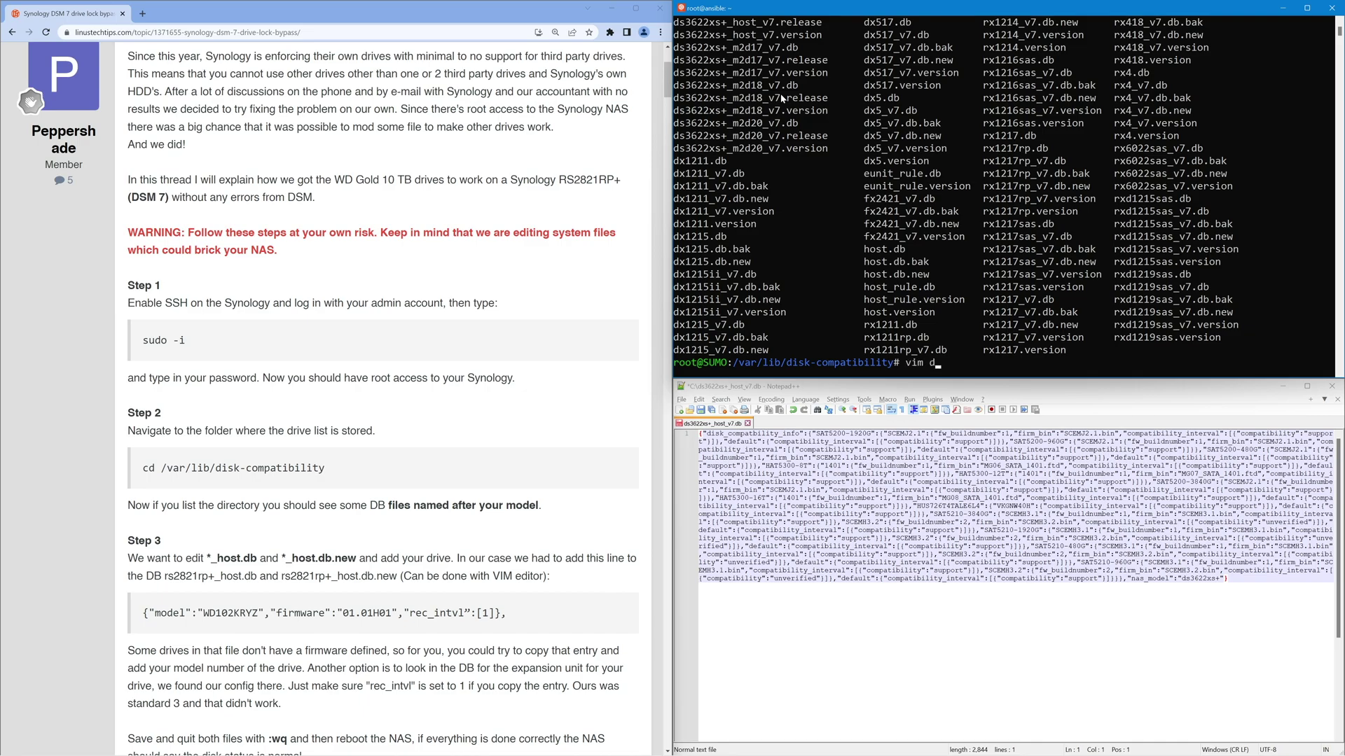
Step: Open ds3622xs+_host_v7.db in vim and compare it with the guide's example drive entry
{"action": "type", "text": "vim ds3622xs+"}
{"action": "key", "text": "Tab"}
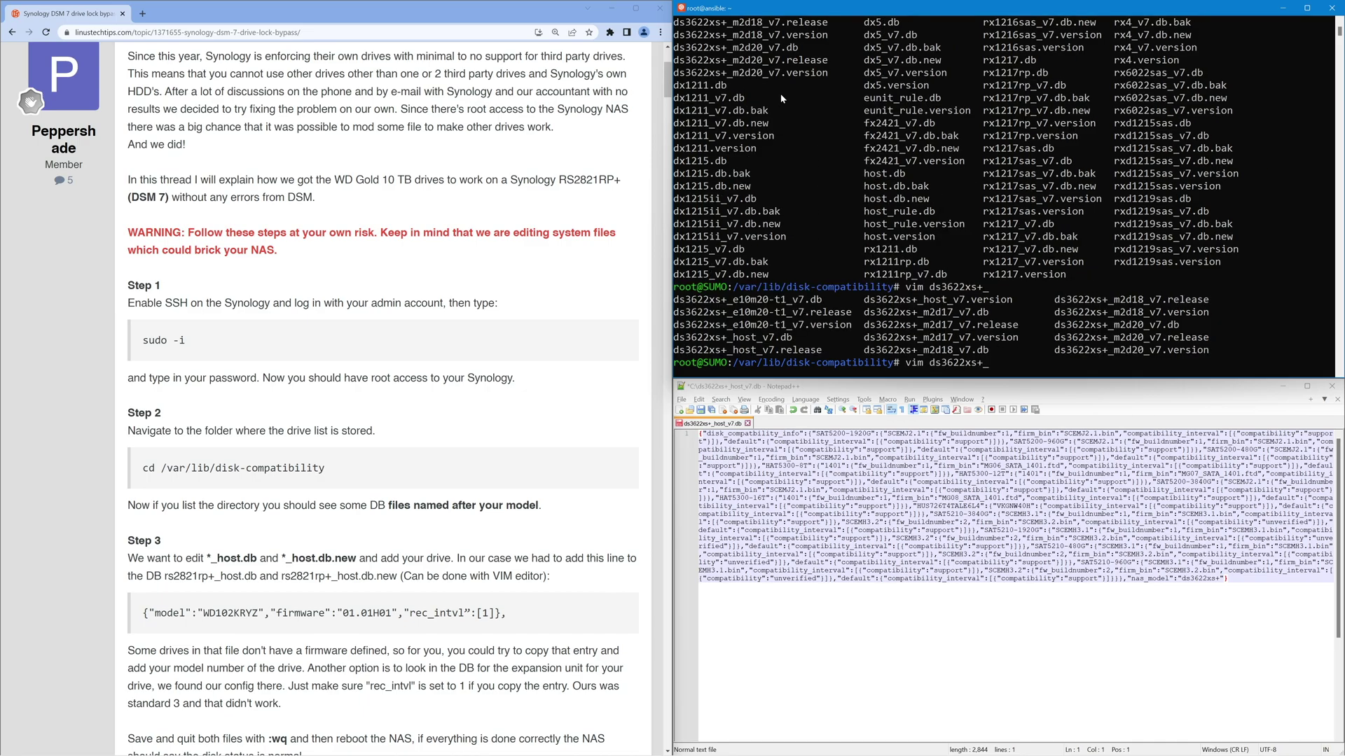
{"action": "key", "text": "Return"}
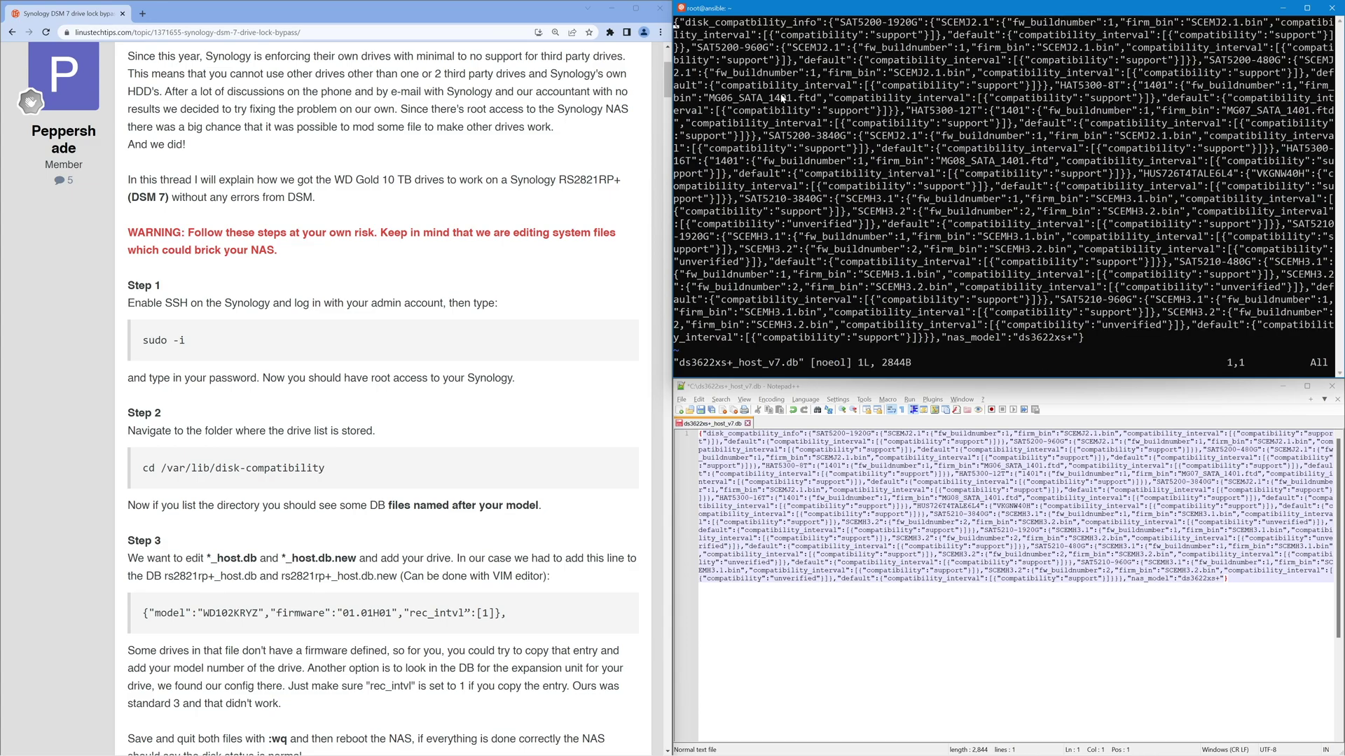
{"action": "left_click", "coordinate": [151, 613]}
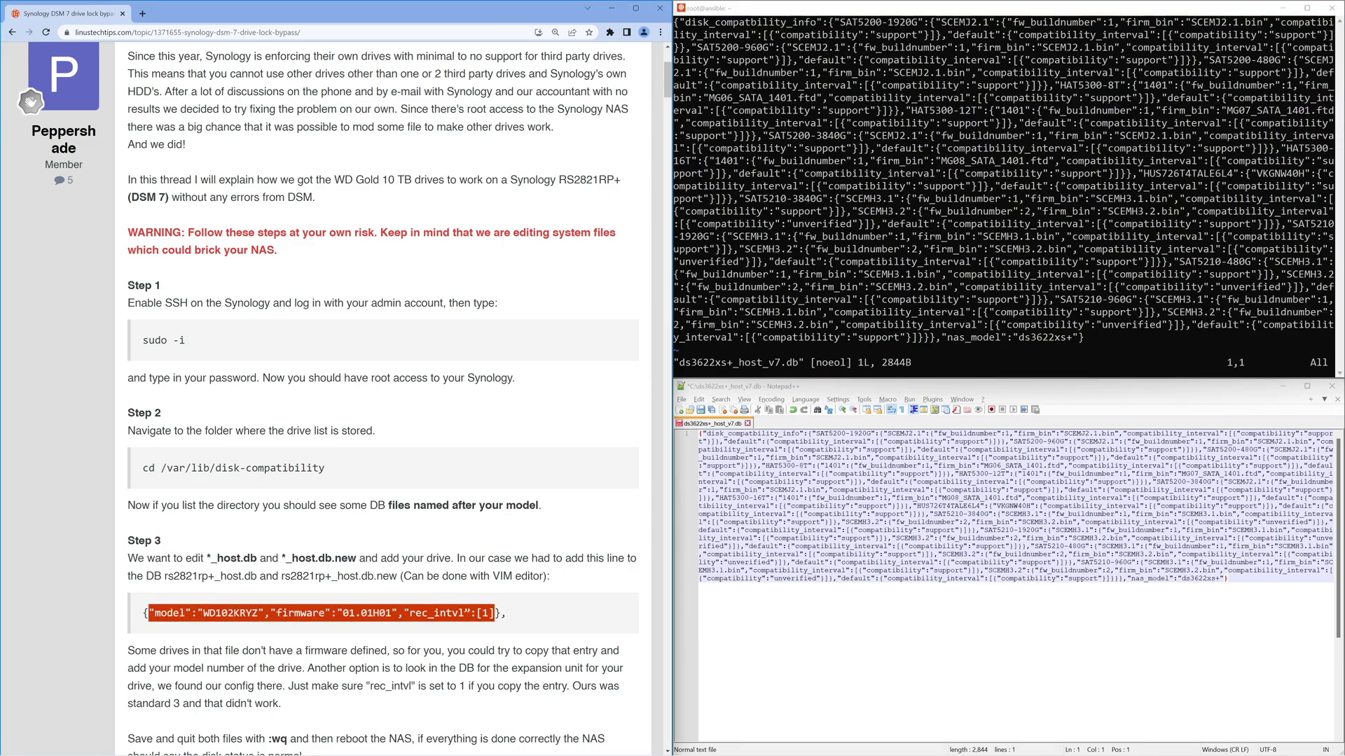
{"action": "left_click", "coordinate": [1081, 249]}
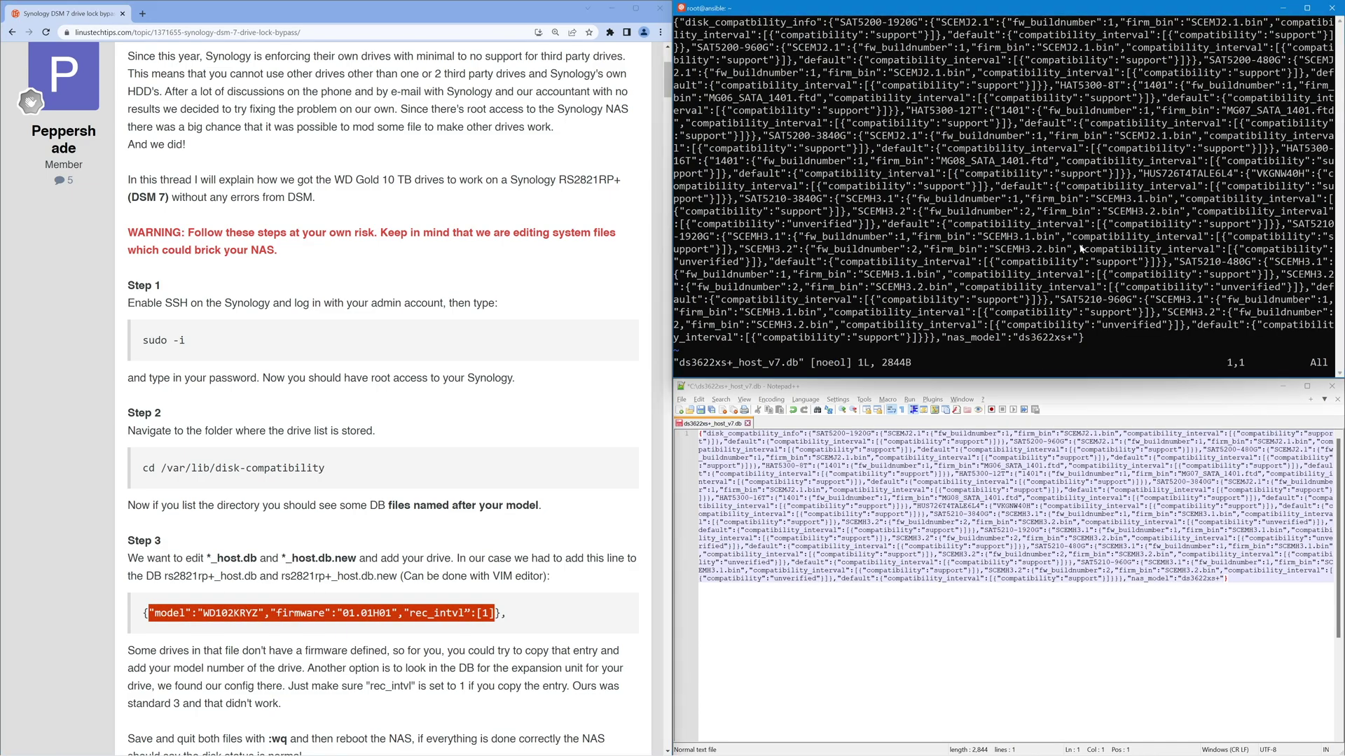
Step: Quit vim and print ds3622xs+_host_v7.db filtered with grep for 'model'
{"action": "type", "text": ":q"}
{"action": "key", "text": "Return"}
{"action": "type", "text": "cat ds3622xs+_hos"}
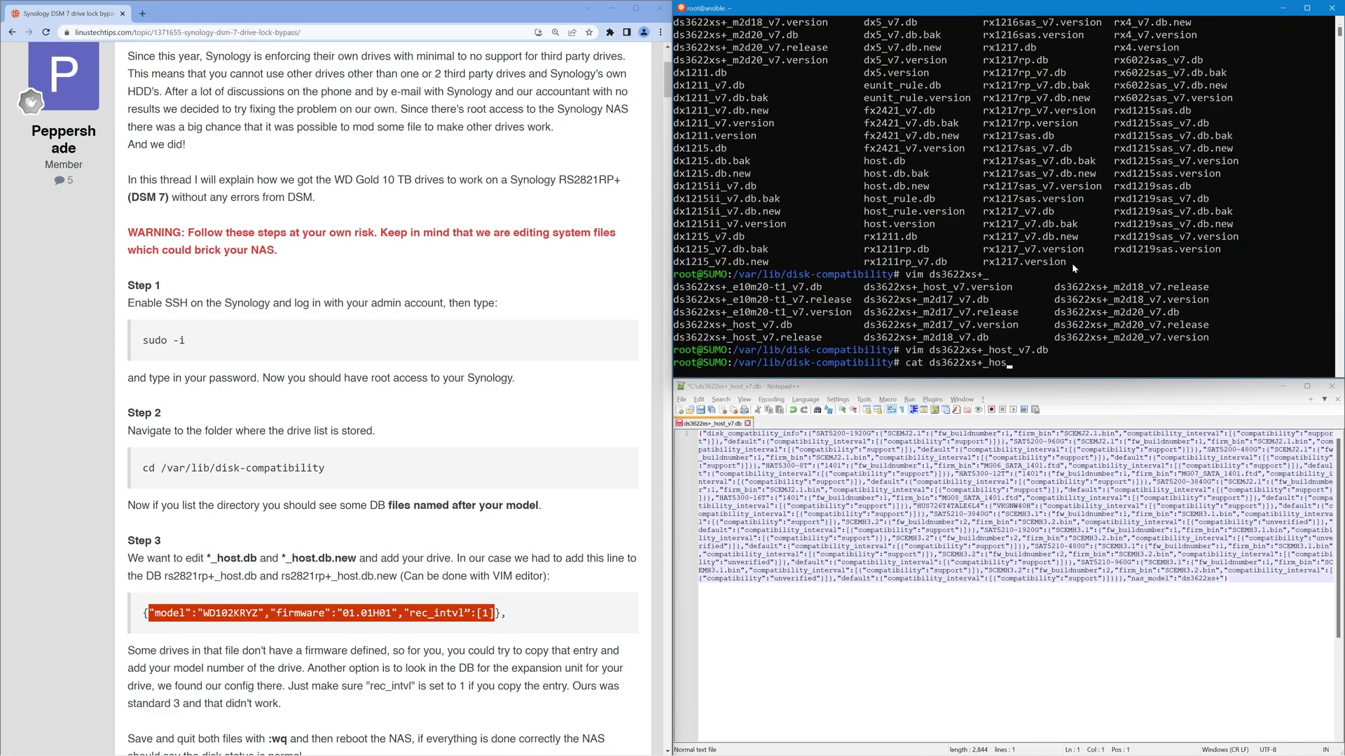
{"action": "type", "text": "t_v7.db | grep model"}
{"action": "key", "text": "Return"}
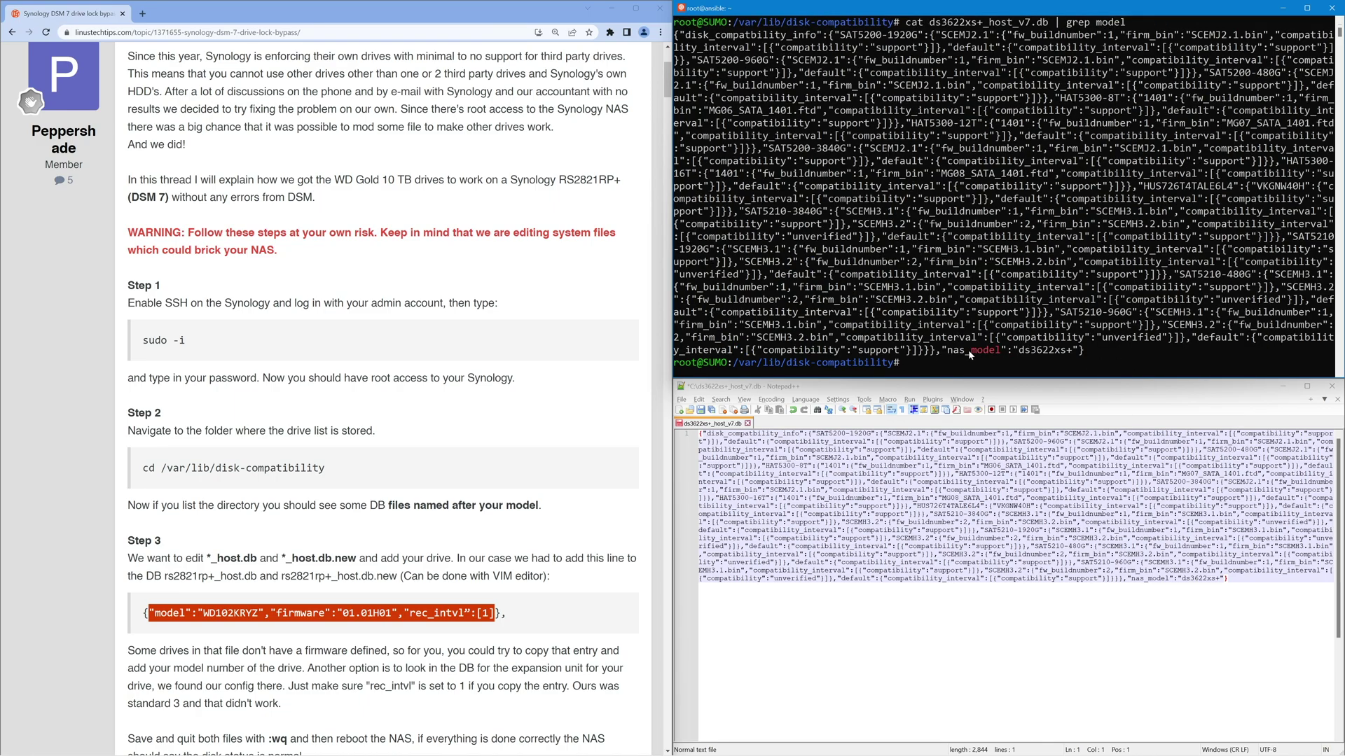